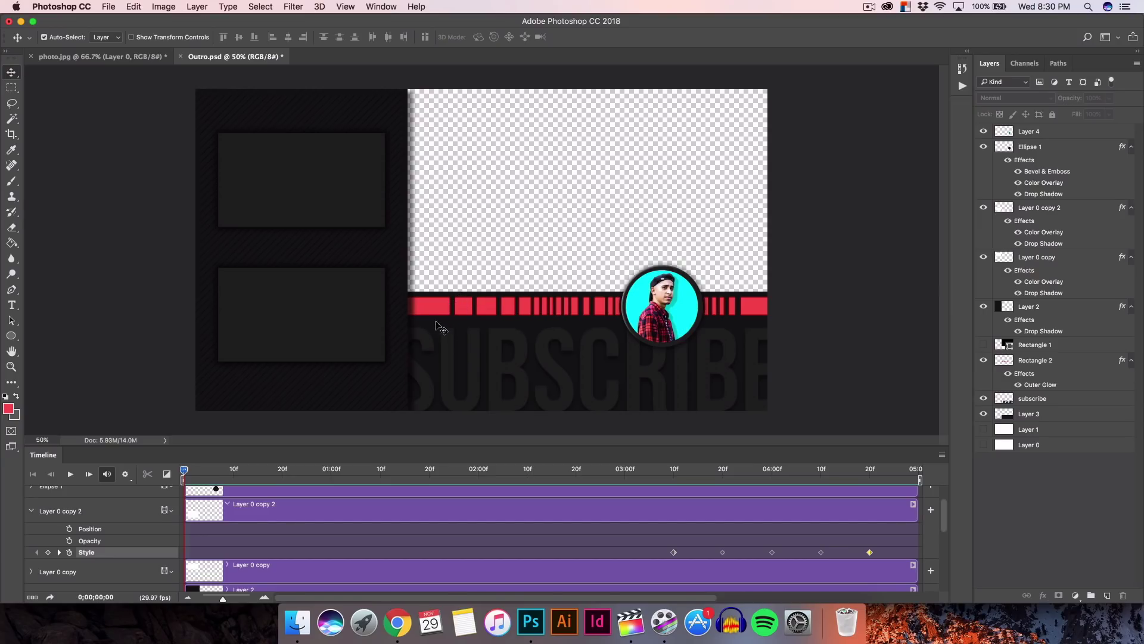
# In the browser's Water Bottle Flip 2 tab, mute the video and pause it on the end screen.
pyautogui.click(396, 623)
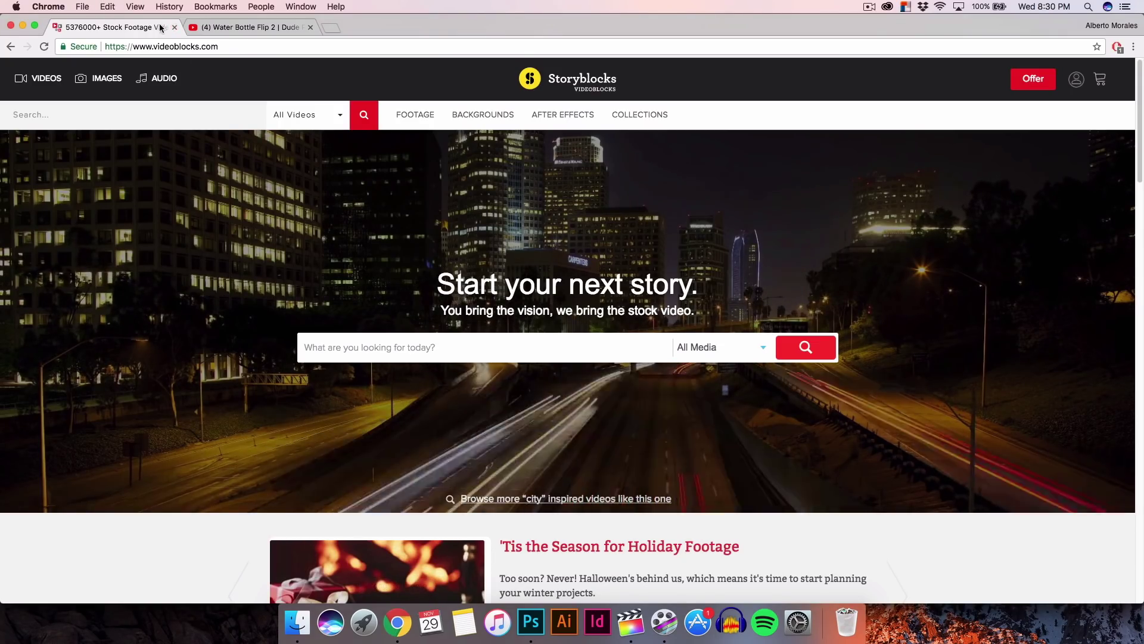
pyautogui.hotkey('ctrl', 'Tab')
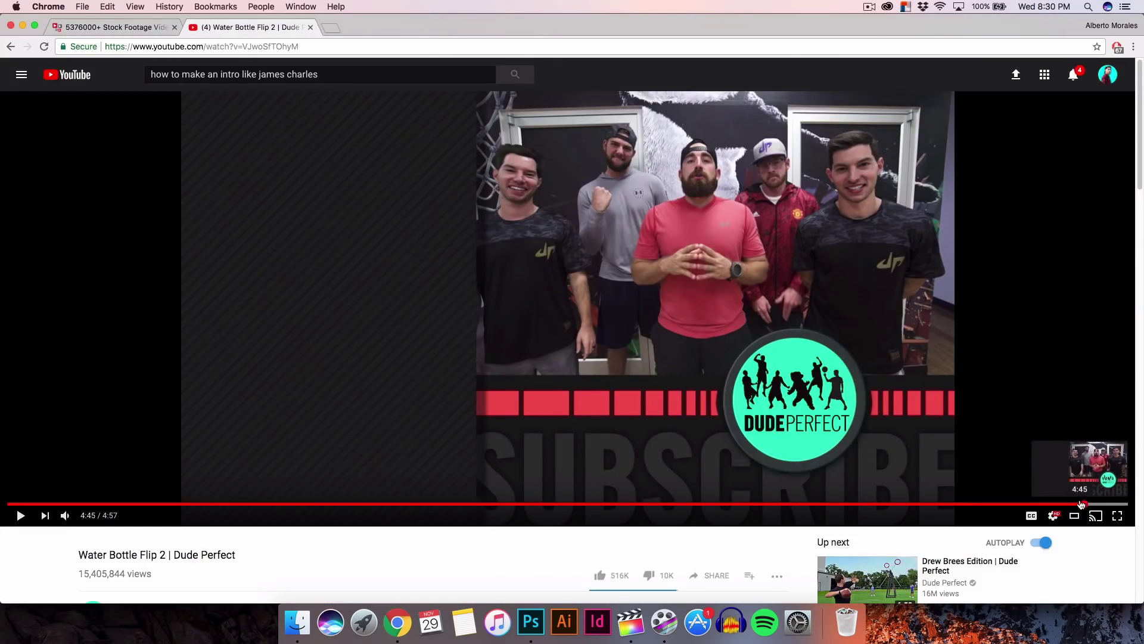
pyautogui.click(1071, 504)
pyautogui.click(65, 515)
pyautogui.click(77, 383)
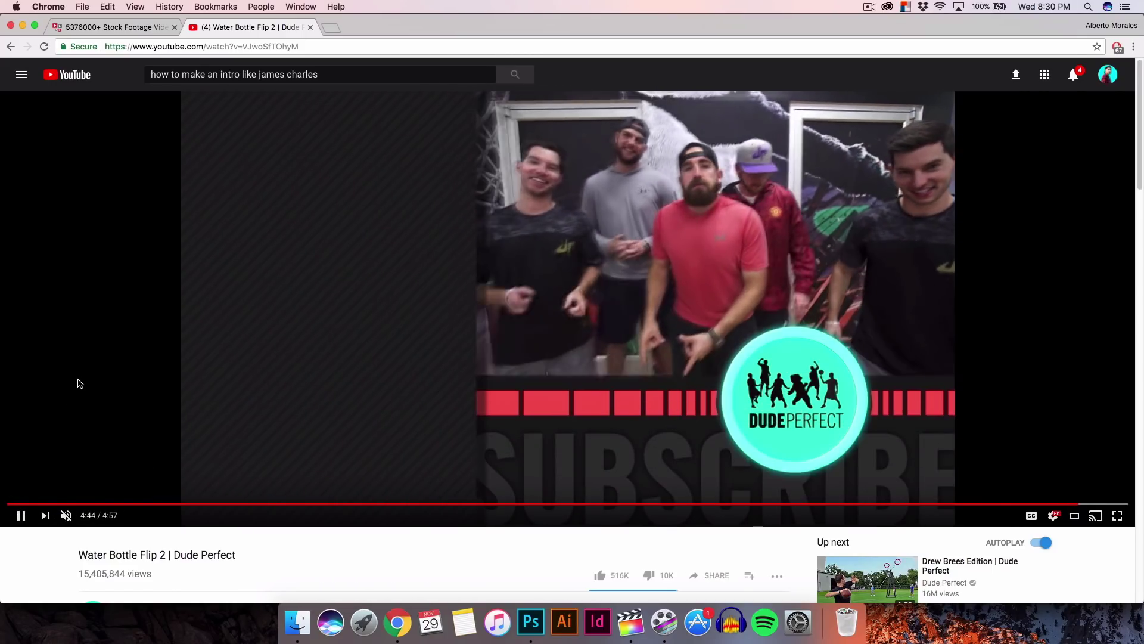
pyautogui.click(505, 410)
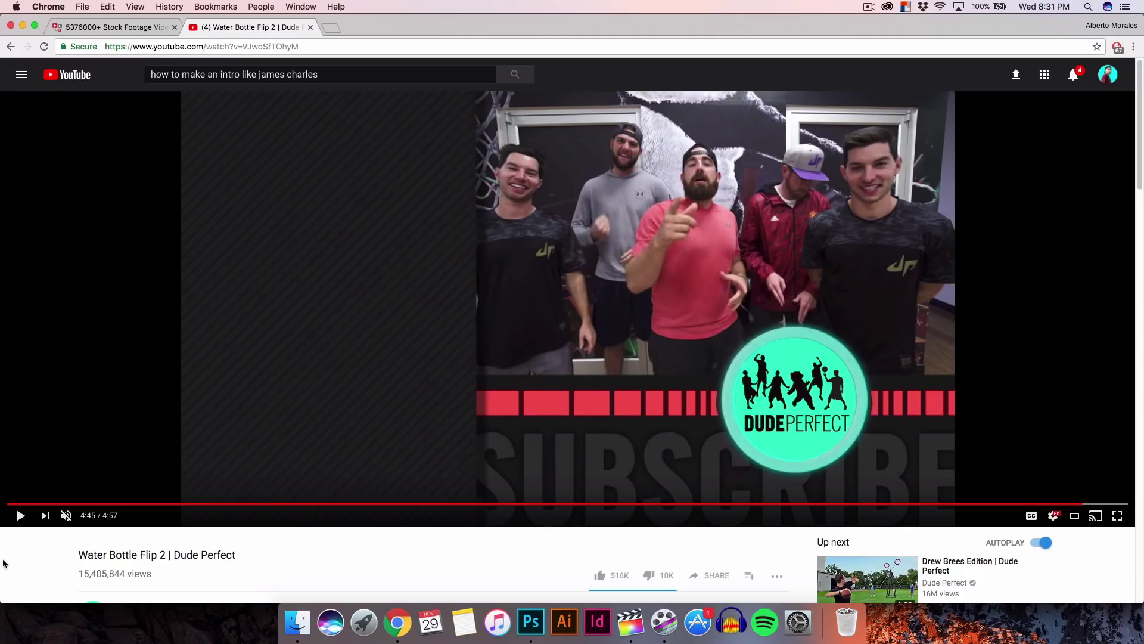
# Replay and pause the video a few times to study the end-screen video cards.
pyautogui.click(18, 517)
pyautogui.click(19, 516)
pyautogui.click(20, 516)
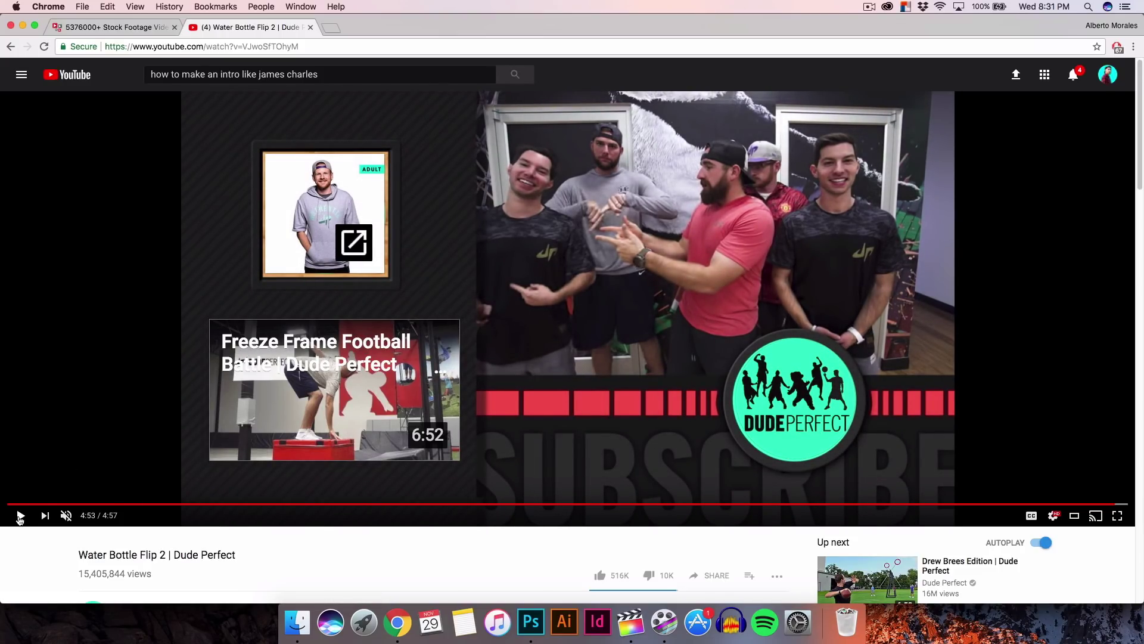
pyautogui.click(19, 516)
pyautogui.click(20, 516)
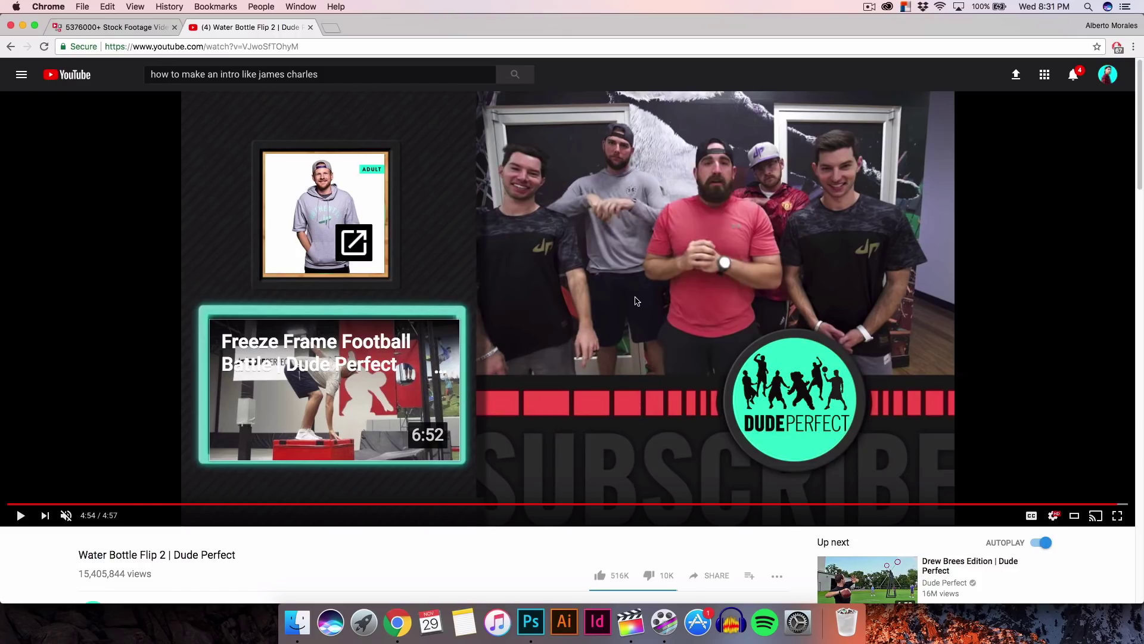
pyautogui.click(624, 311)
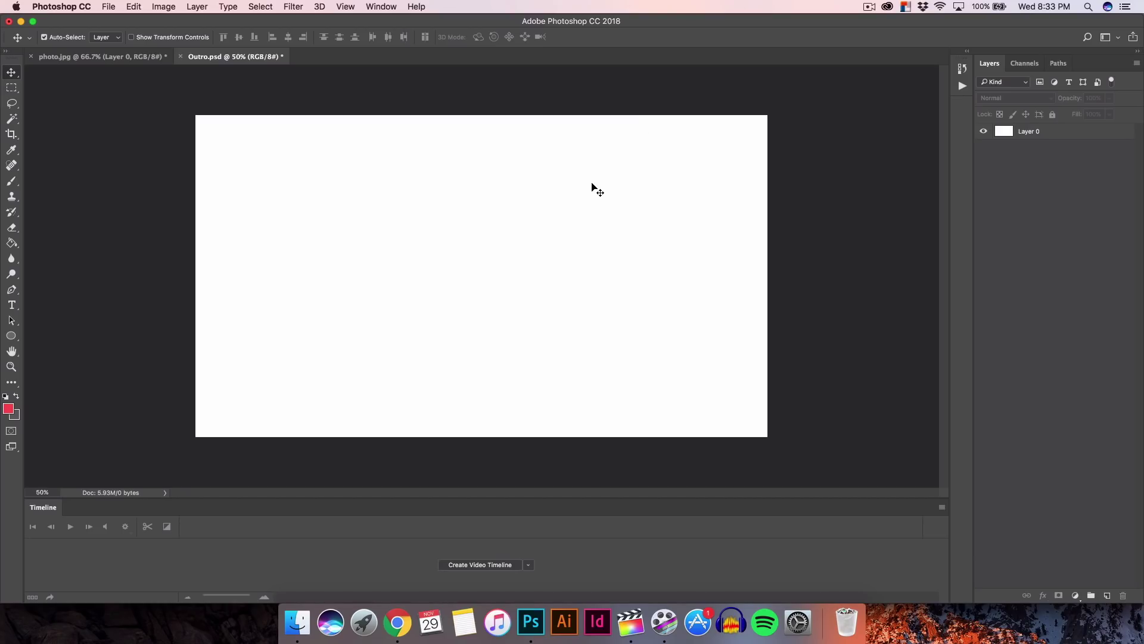
# Duplicate Layer 0 into Layer 0 copy and select the copy.
pyautogui.click(493, 167)
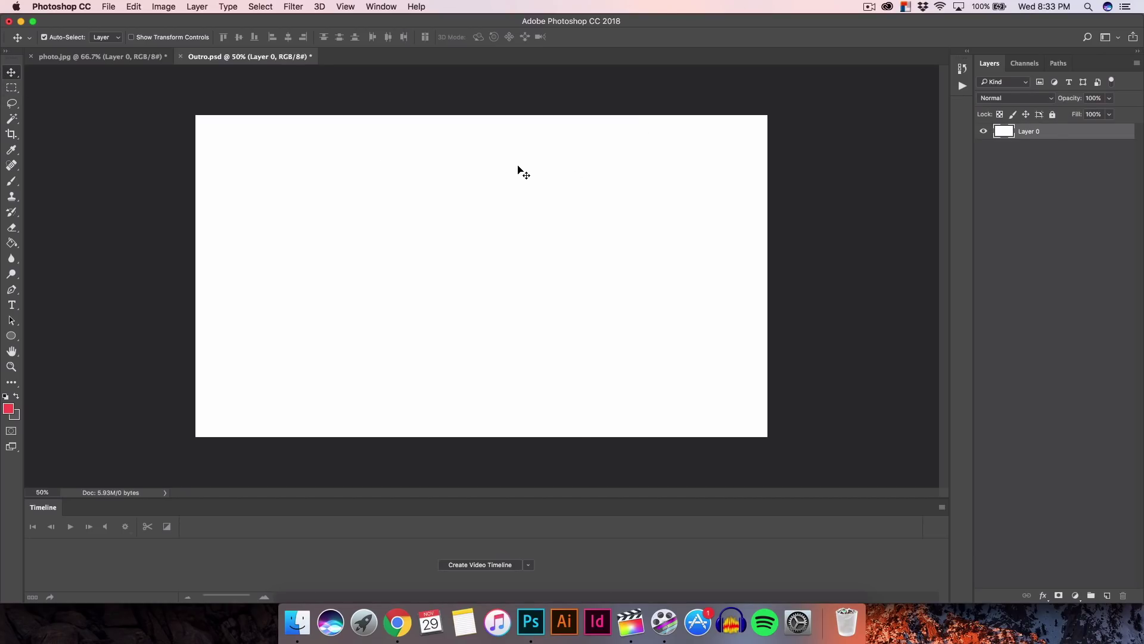
pyautogui.press('super+j')
pyautogui.click(1017, 149)
pyautogui.click(1058, 139)
pyautogui.click(1020, 151)
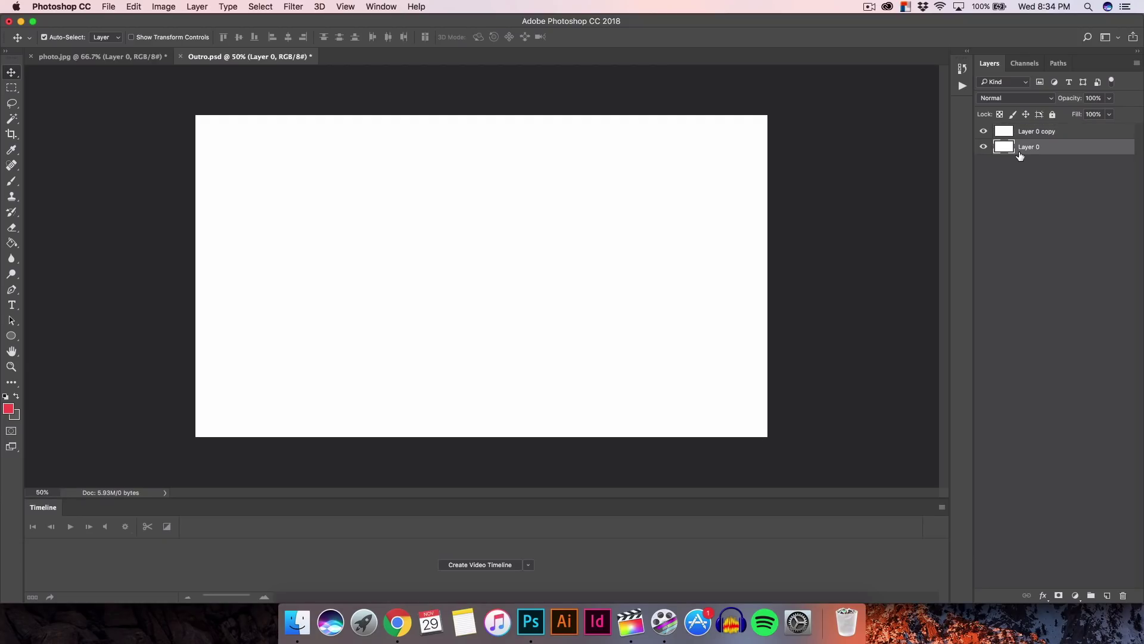
pyautogui.press('Delete')
pyautogui.press('super+z')
pyautogui.click(1028, 132)
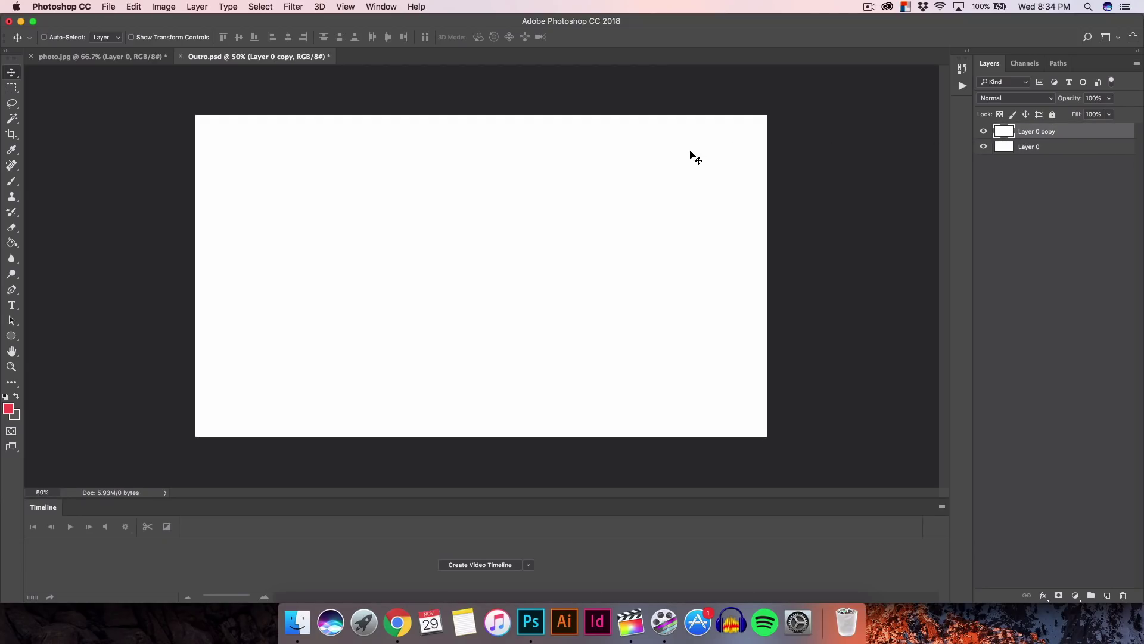
# Shrink Layer 0 copy to about 44% and fill the rectangle with black.
pyautogui.press('super+t')
pyautogui.moveTo(195, 114); pyautogui.dragTo(356, 205)
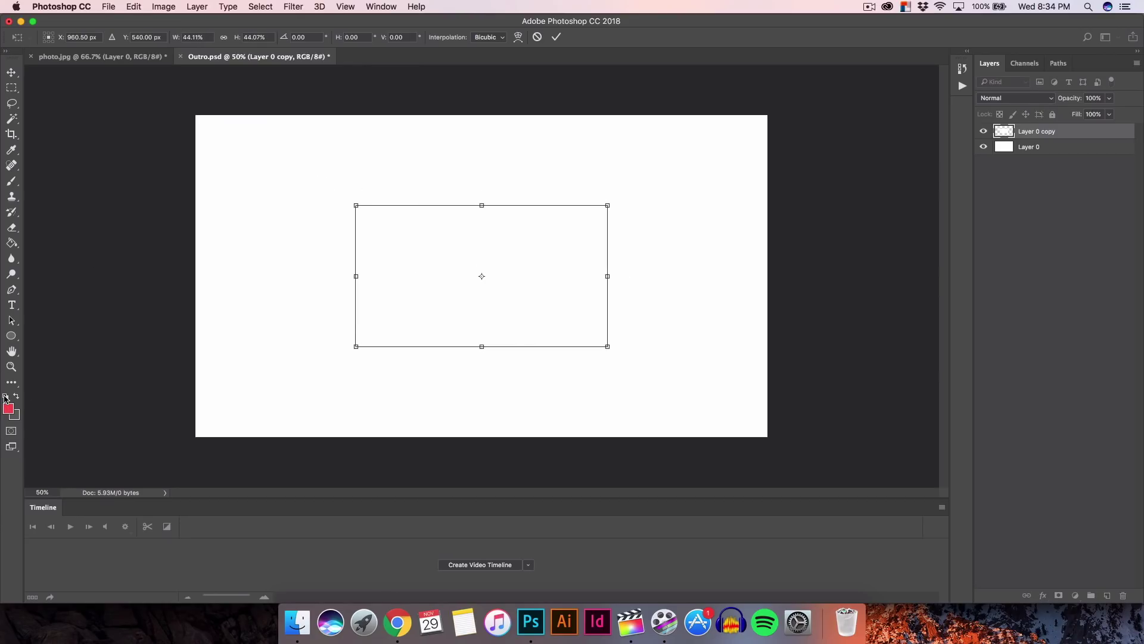
pyautogui.click(556, 37)
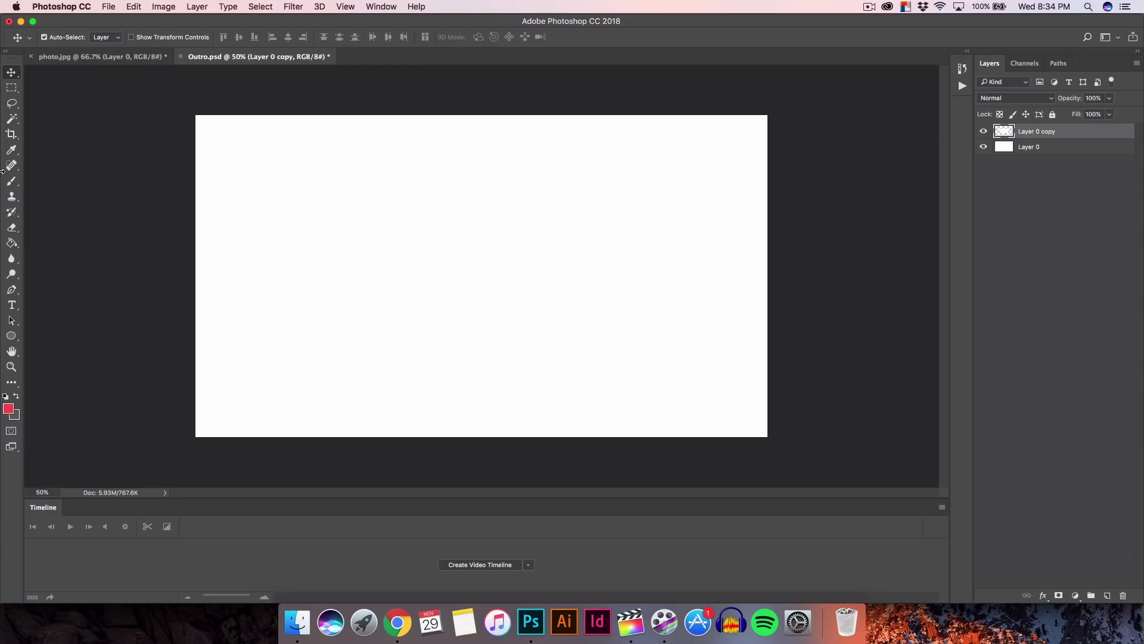
pyautogui.click(11, 242)
pyautogui.click(454, 270)
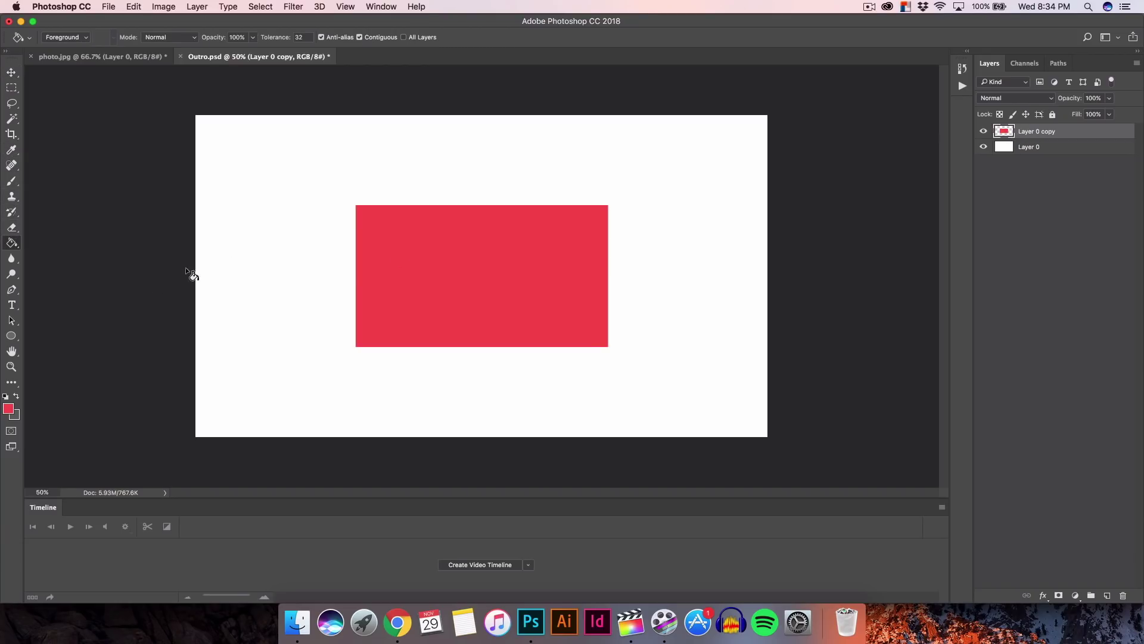
pyautogui.press('v')
pyautogui.click(6, 396)
pyautogui.press('g')
pyautogui.click(422, 272)
pyautogui.press('v')
# Move the black rectangle to the top-right, enlarge it to fill that area, and add an empty layer.
pyautogui.moveTo(456, 259); pyautogui.dragTo(613, 171)
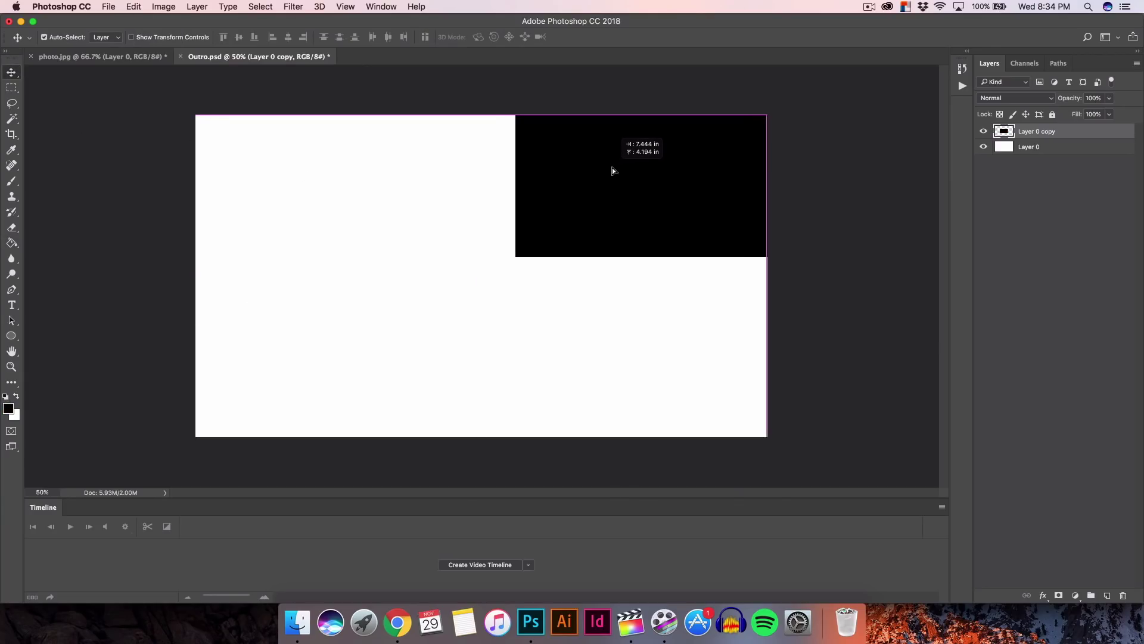
pyautogui.hotkey('ctrl', 't')
pyautogui.moveTo(516, 257); pyautogui.dragTo(396, 301)
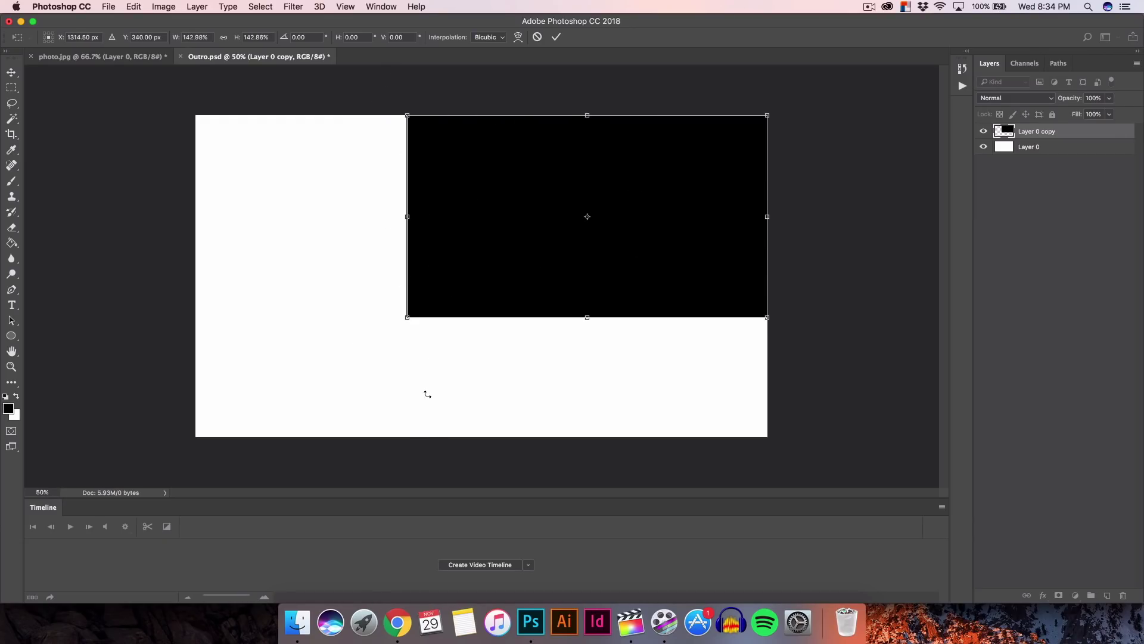
pyautogui.click(398, 622)
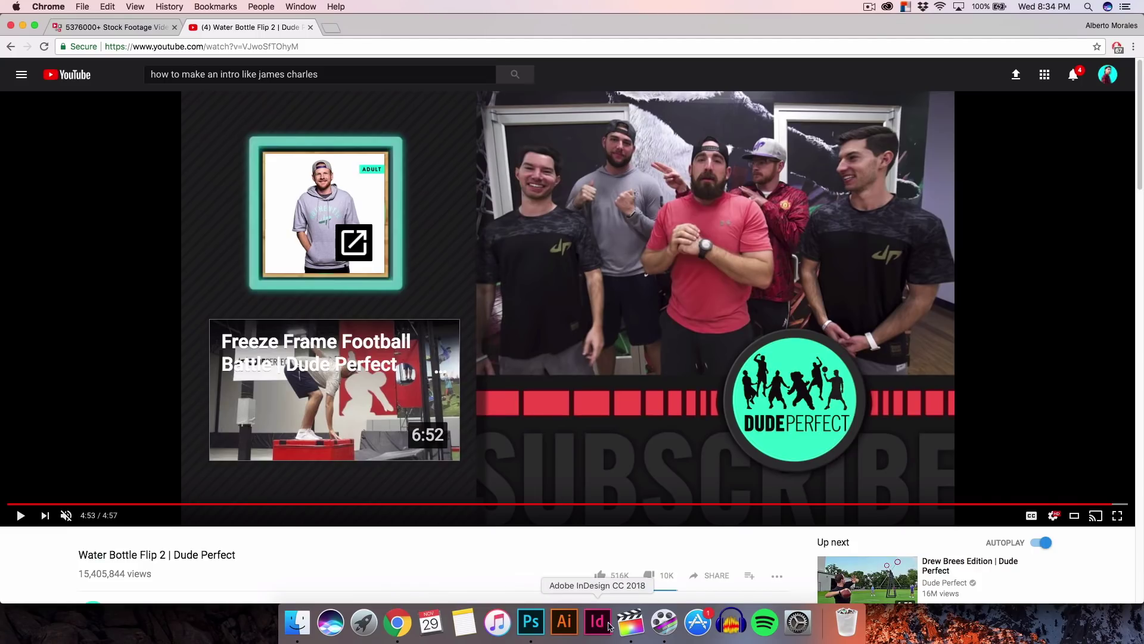
pyautogui.click(531, 623)
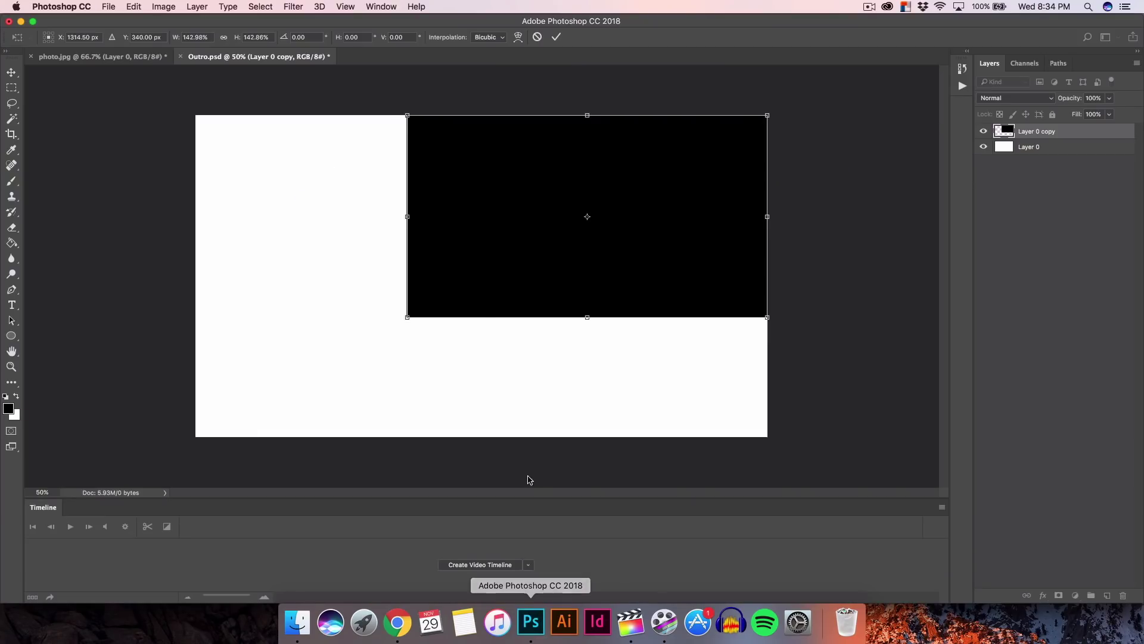
pyautogui.moveTo(407, 317); pyautogui.dragTo(406, 321)
pyautogui.click(556, 38)
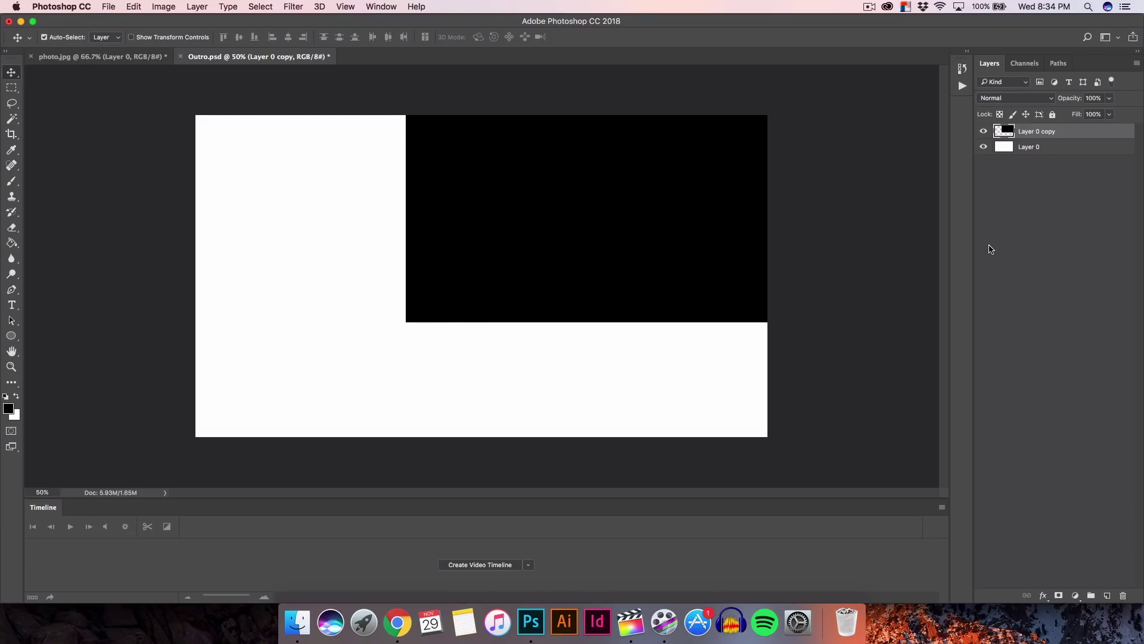
pyautogui.click(1107, 595)
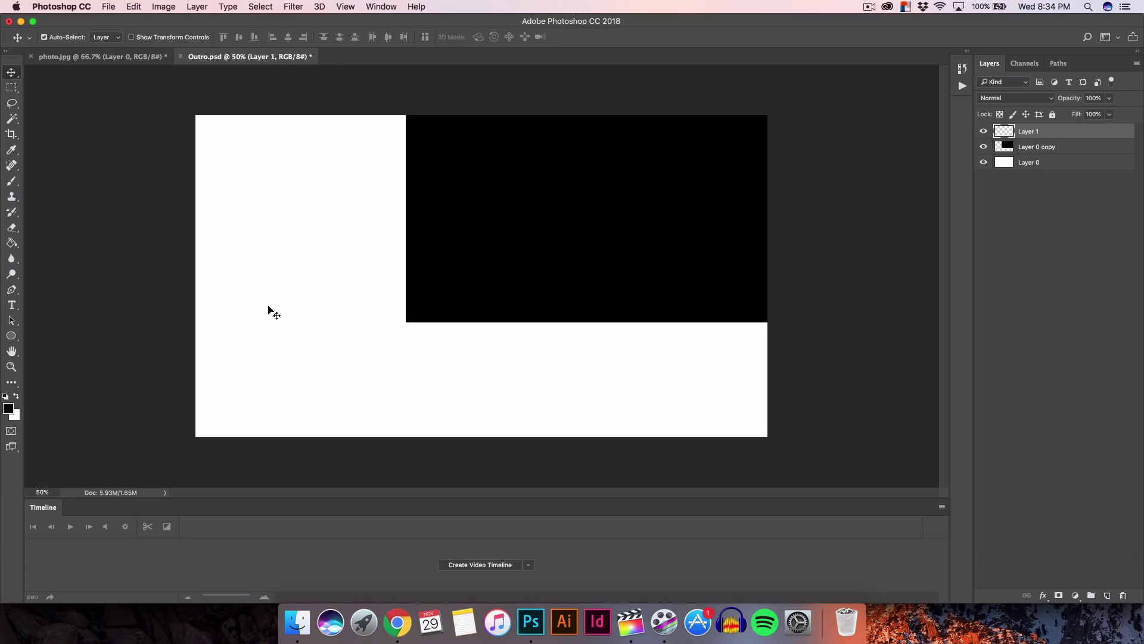
# Give Layer 0 a dark Color Overlay.
pyautogui.click(1029, 165)
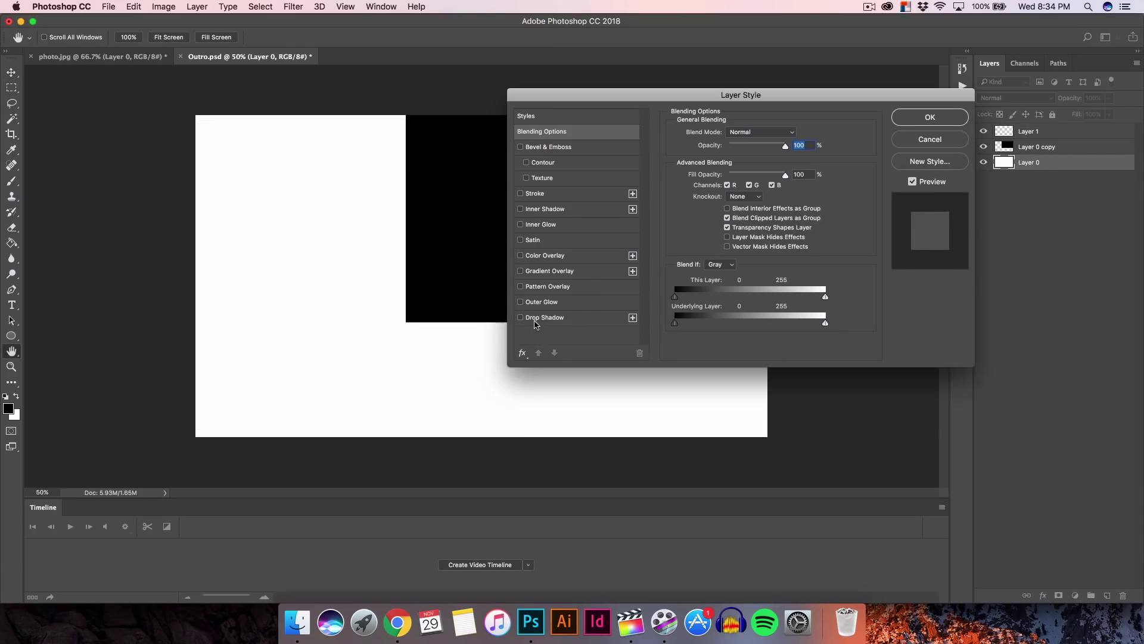
pyautogui.click(524, 257)
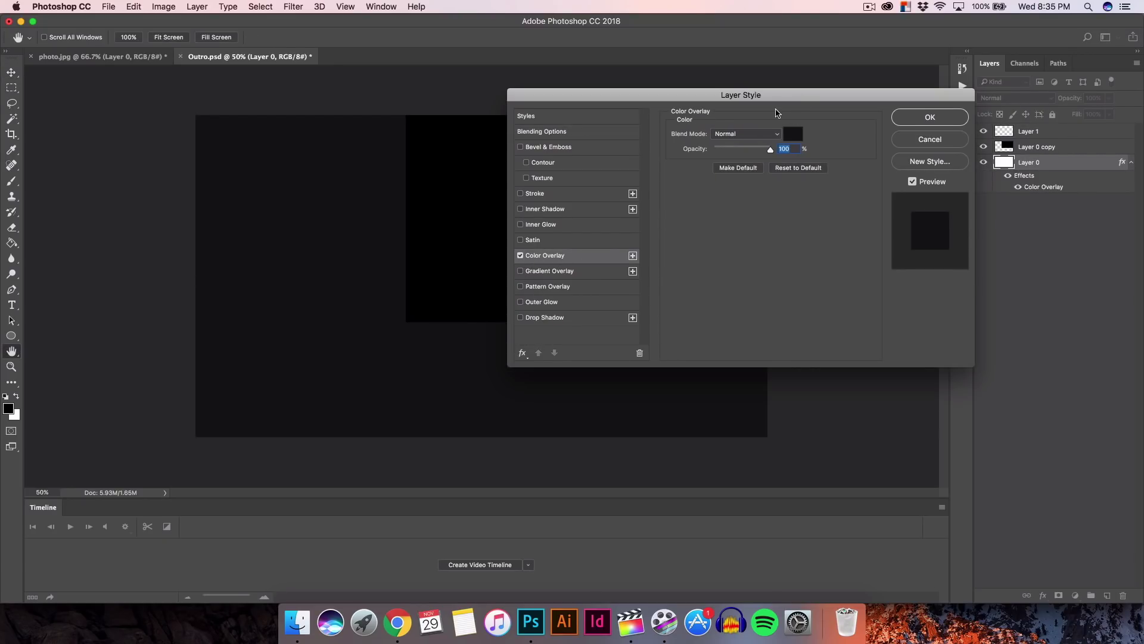
pyautogui.click(397, 623)
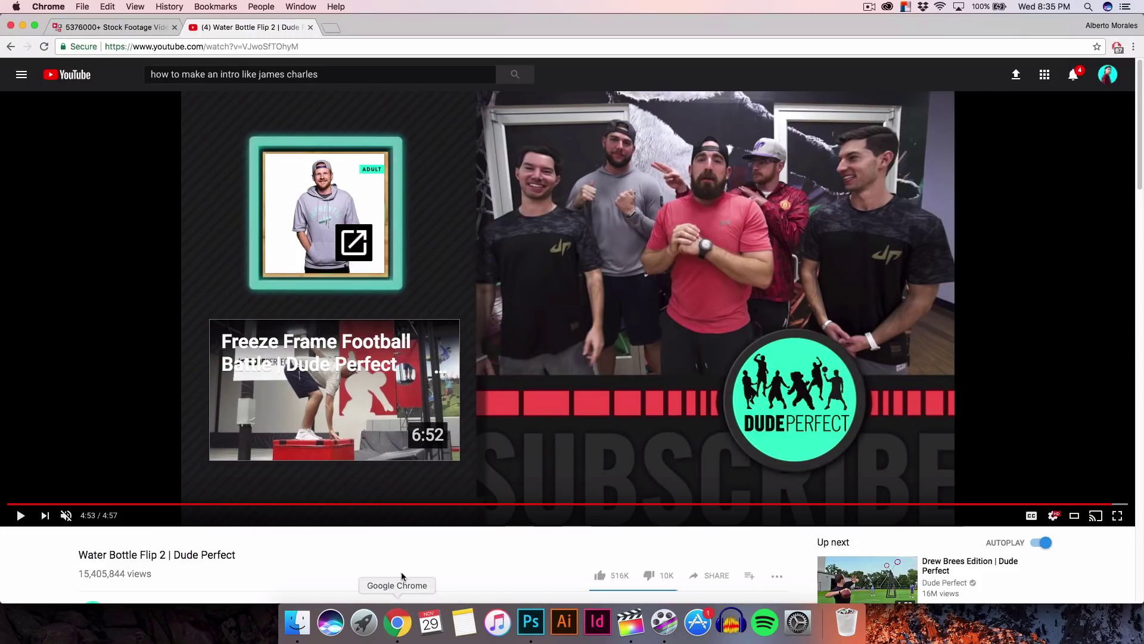
pyautogui.click(531, 622)
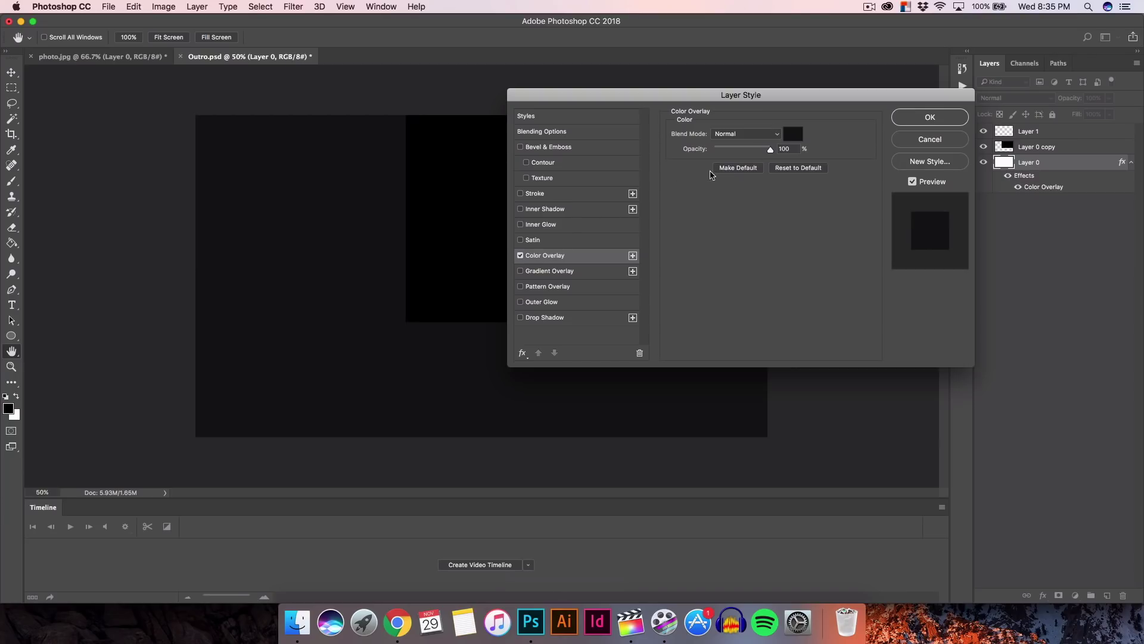
pyautogui.click(795, 134)
pyautogui.moveTo(528, 55); pyautogui.dragTo(808, 53)
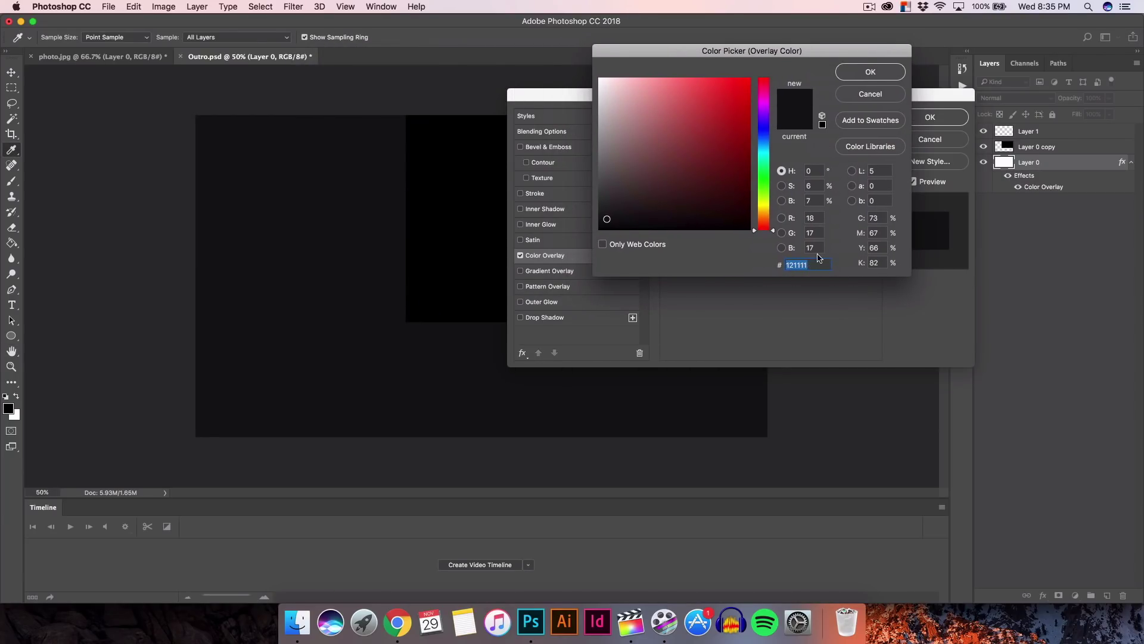
pyautogui.click(847, 80)
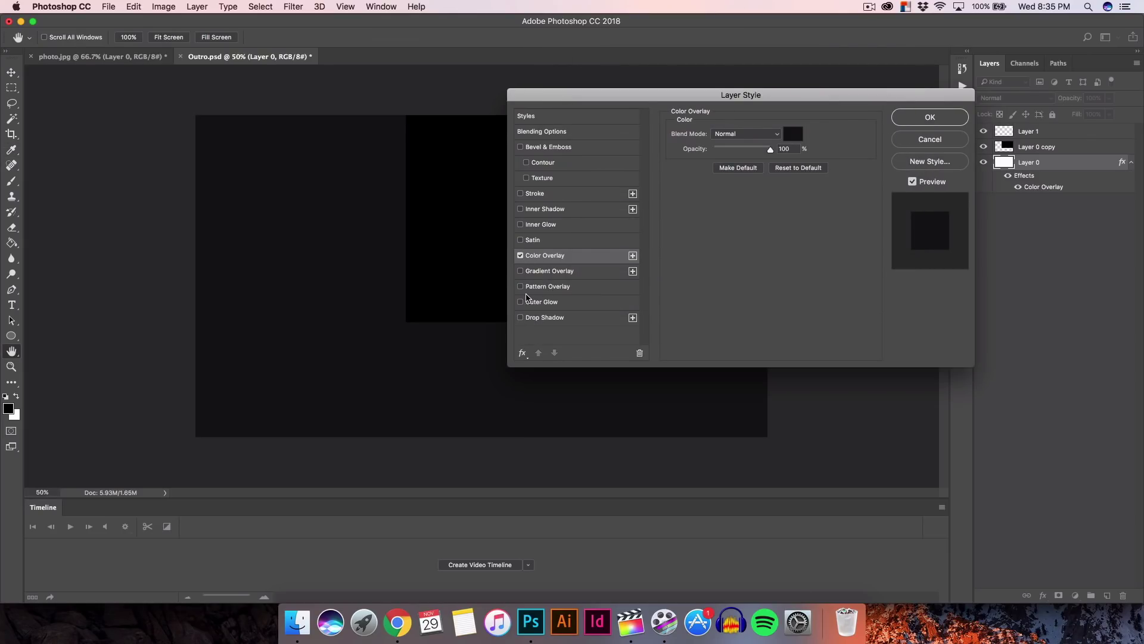
# Add a Pattern Overlay to Layer 0 in Normal blend mode.
pyautogui.click(540, 287)
pyautogui.click(754, 174)
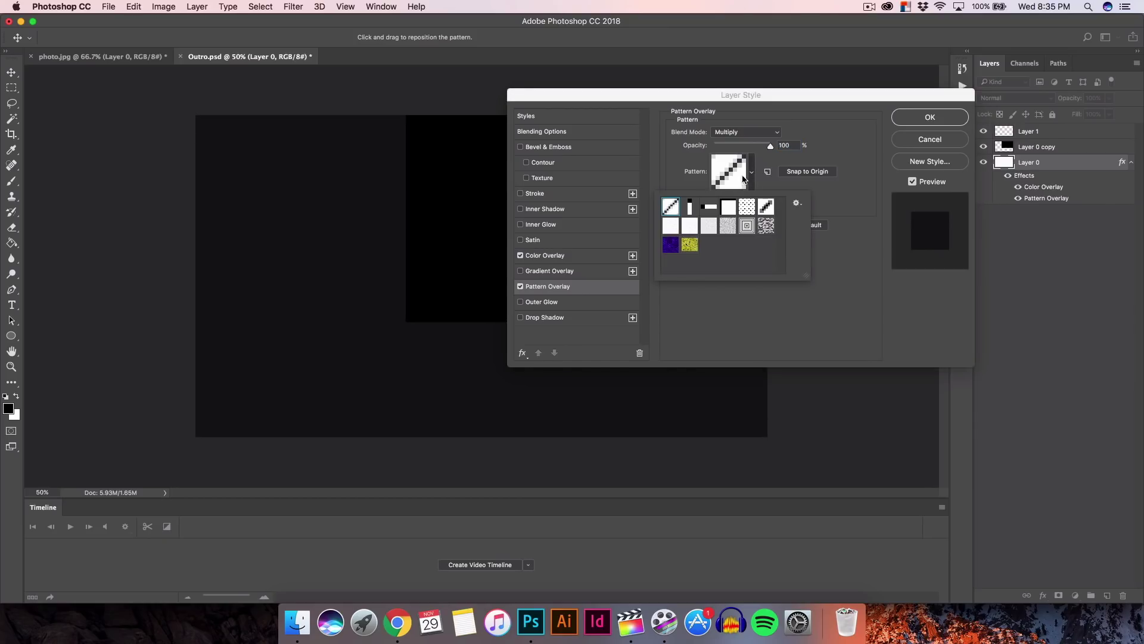
pyautogui.click(544, 255)
pyautogui.click(745, 133)
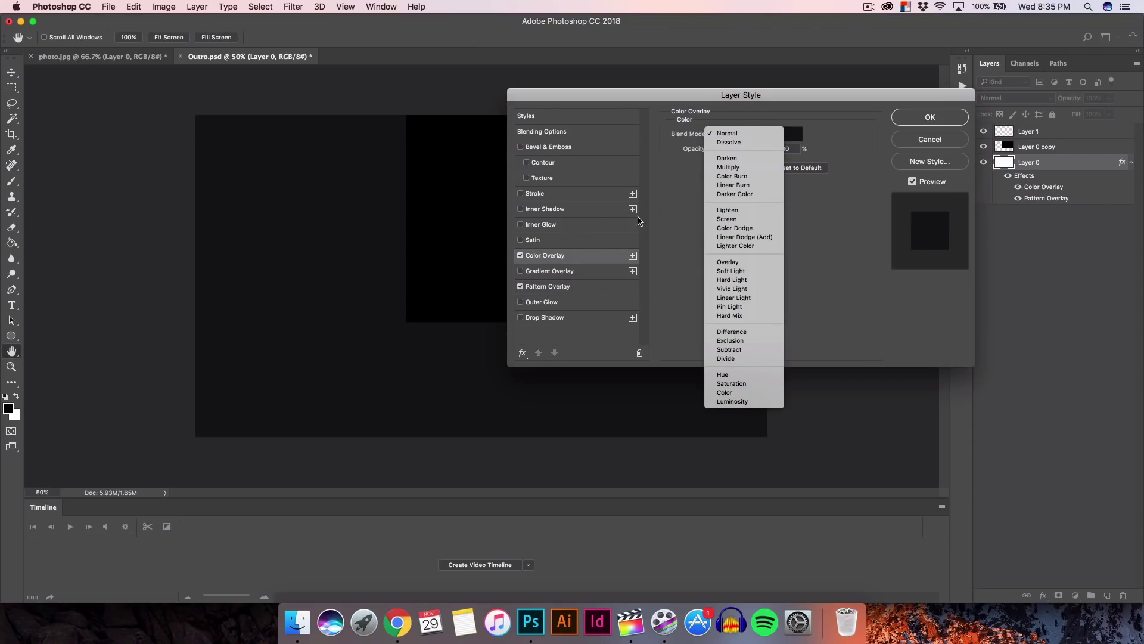
pyautogui.click(727, 158)
pyautogui.click(548, 286)
pyautogui.click(746, 132)
pyautogui.click(688, 151)
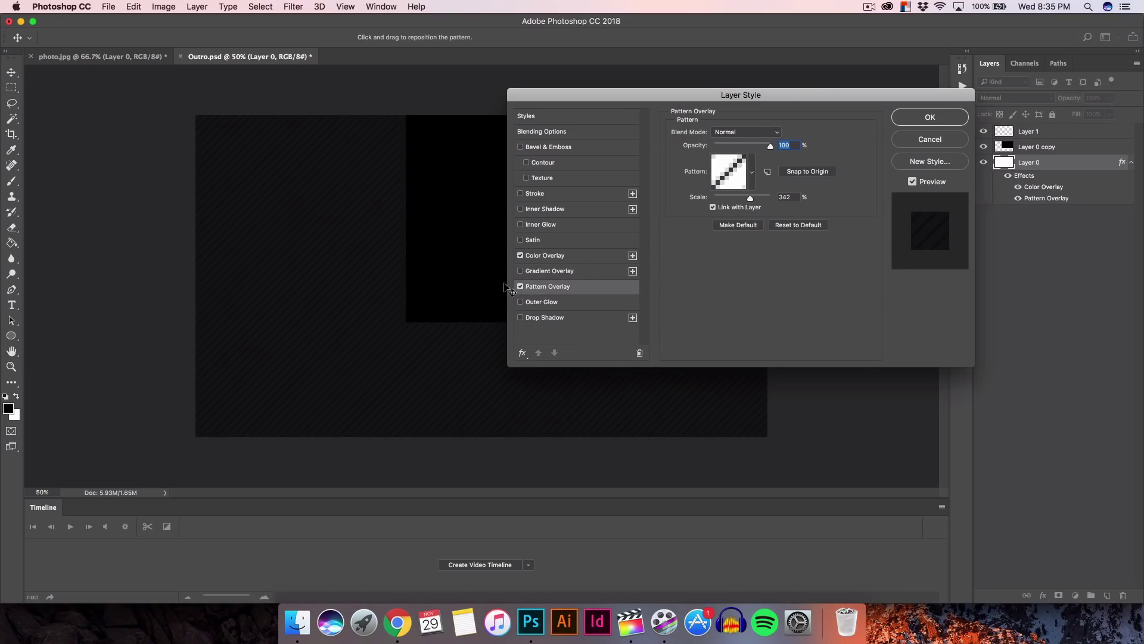
# Keep the diagonal stripe pattern and reduce its scale to 323%.
pyautogui.click(754, 171)
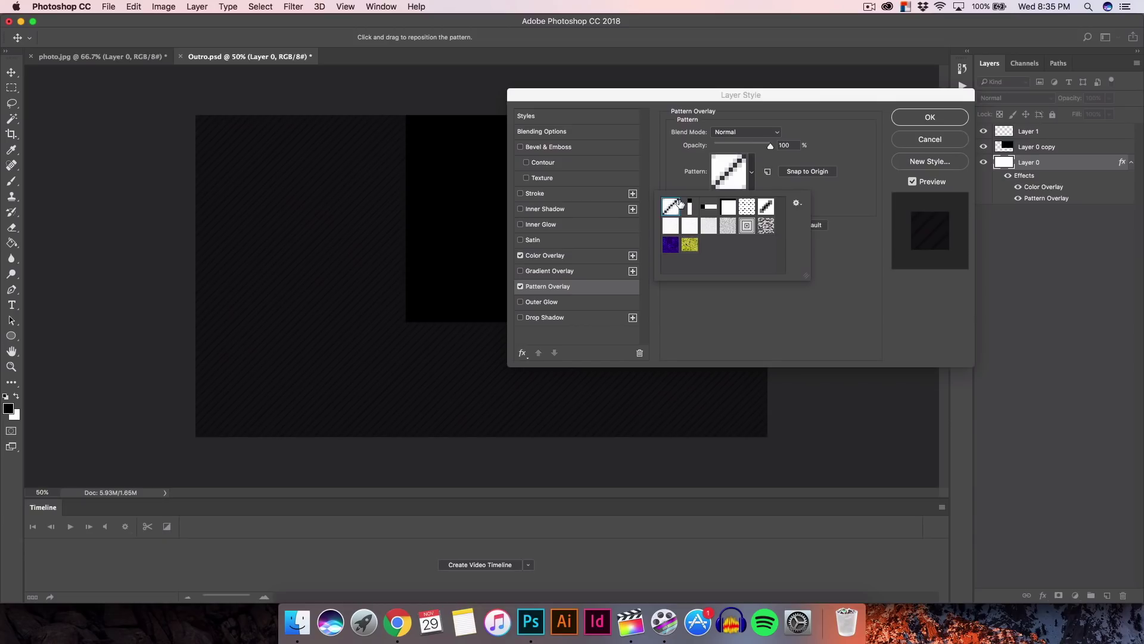
pyautogui.click(751, 305)
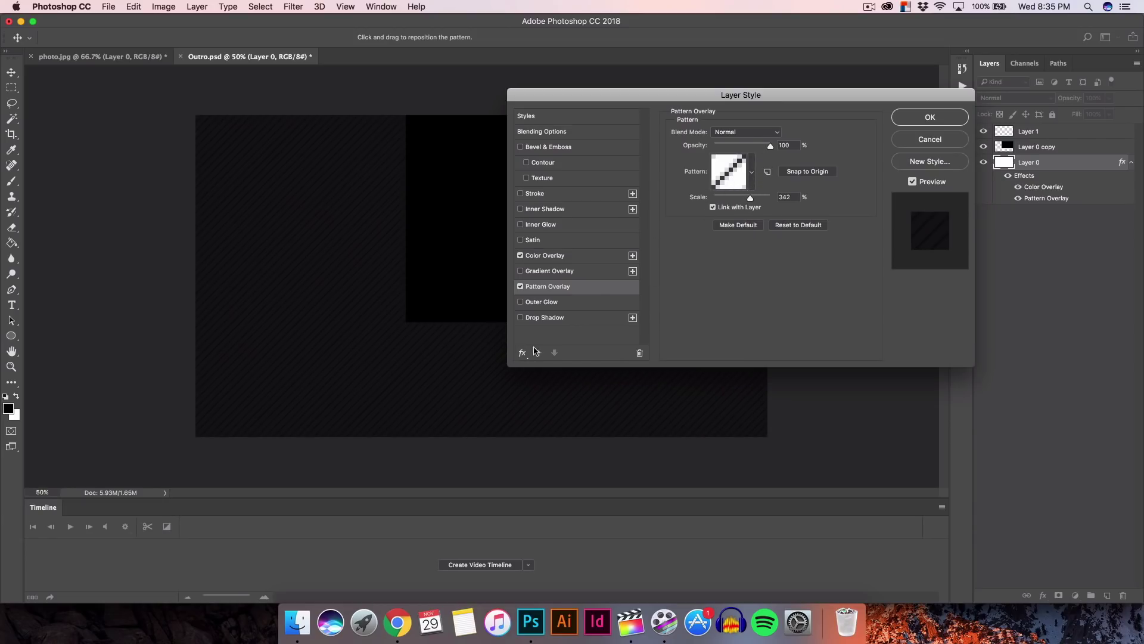
pyautogui.click(397, 622)
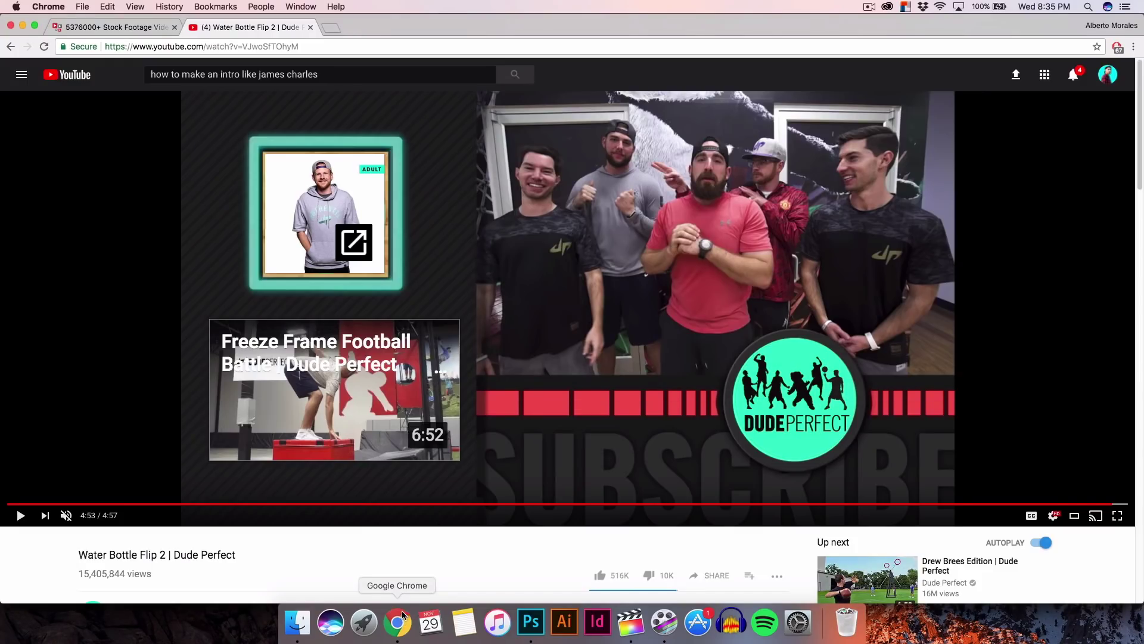
pyautogui.click(532, 637)
pyautogui.moveTo(750, 199); pyautogui.dragTo(749, 200)
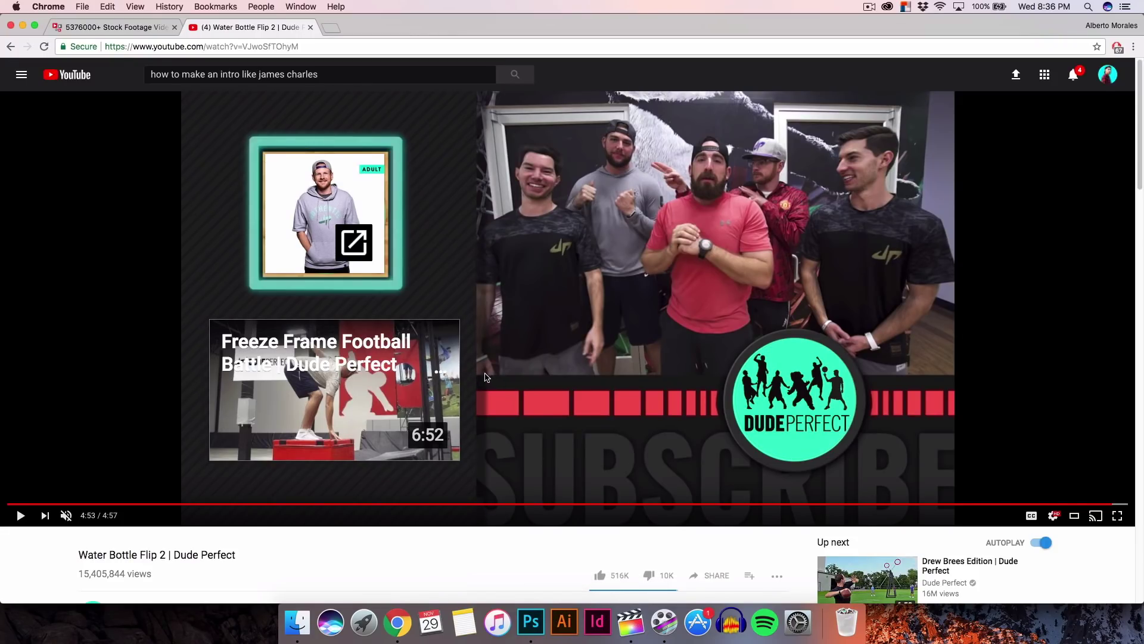
# On Layer 1, select the area beneath the black box and fill it with black.
pyautogui.click(527, 638)
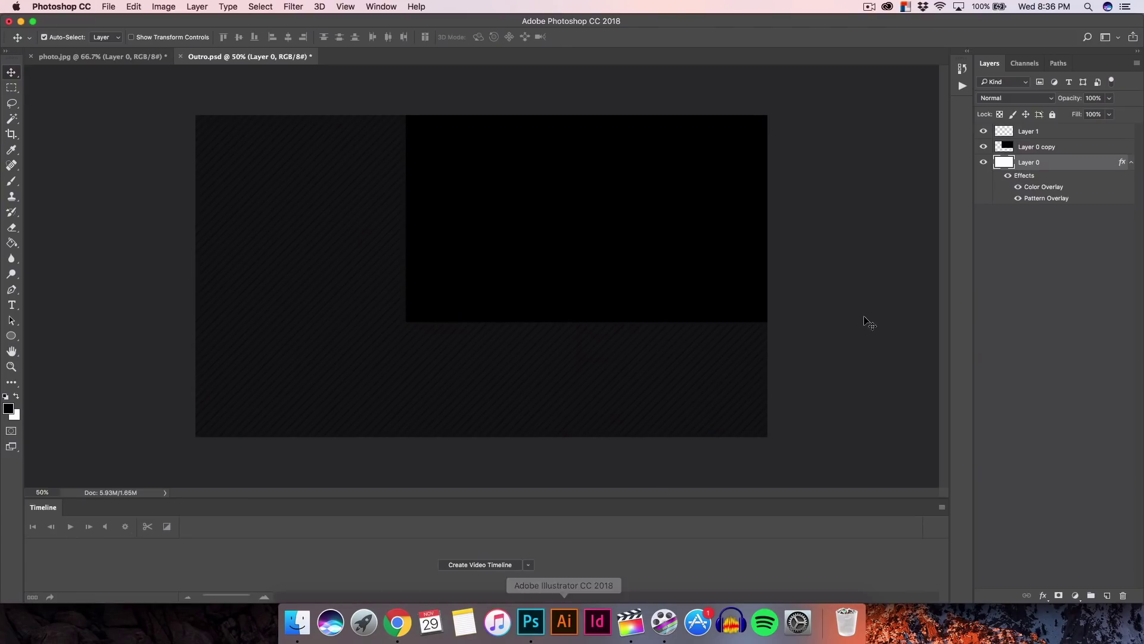
pyautogui.click(1040, 147)
pyautogui.click(1034, 132)
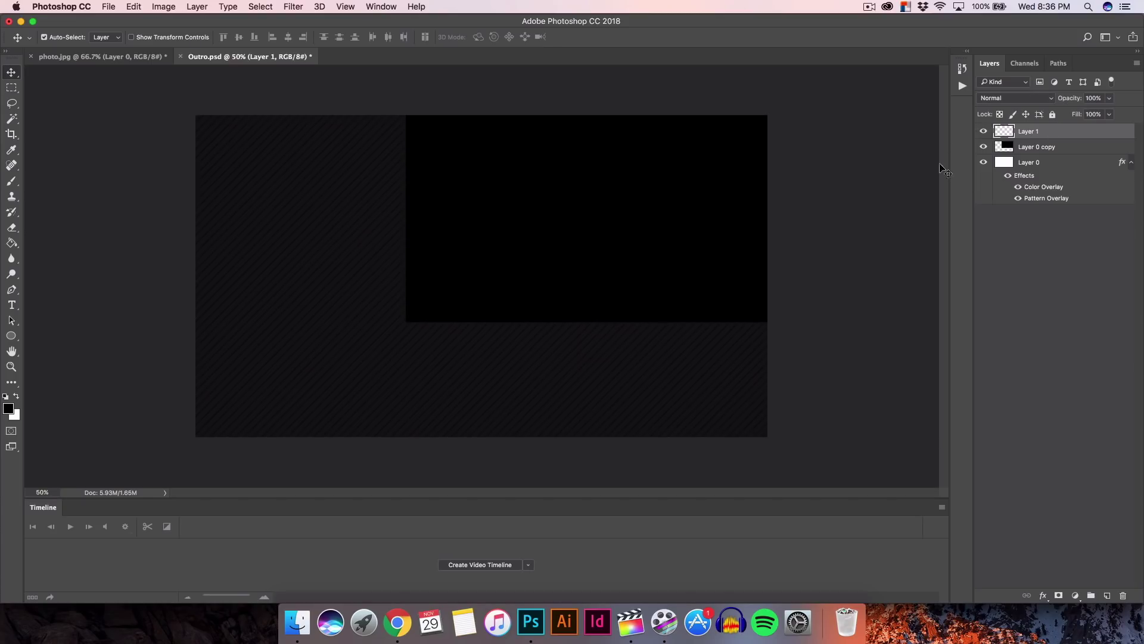
pyautogui.click(12, 88)
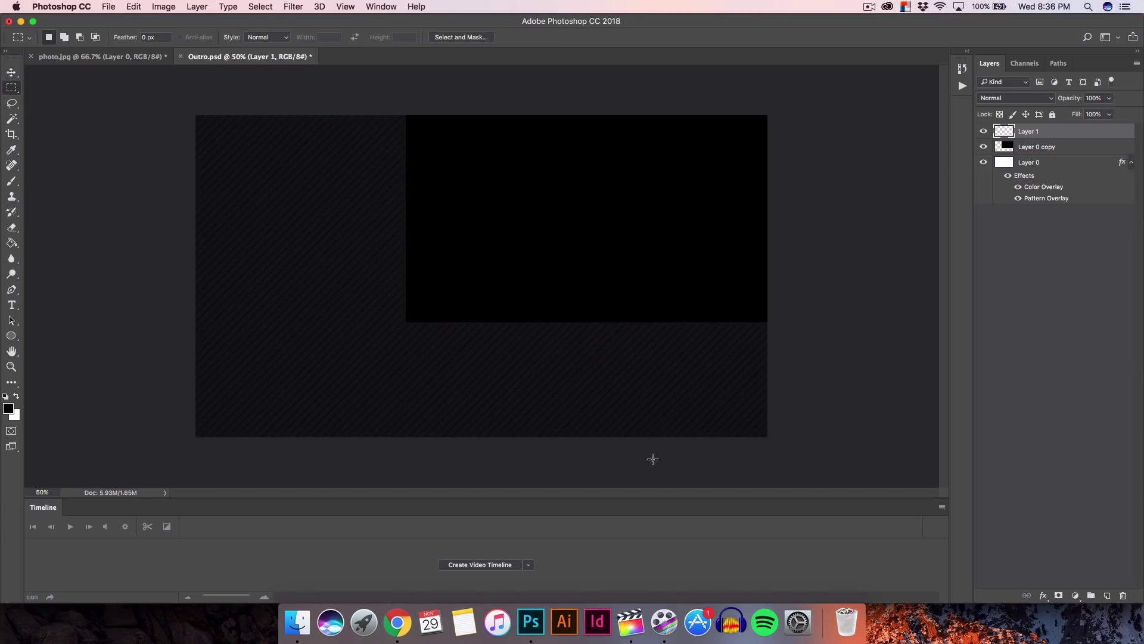
pyautogui.moveTo(790, 441); pyautogui.dragTo(407, 322)
pyautogui.press('i')
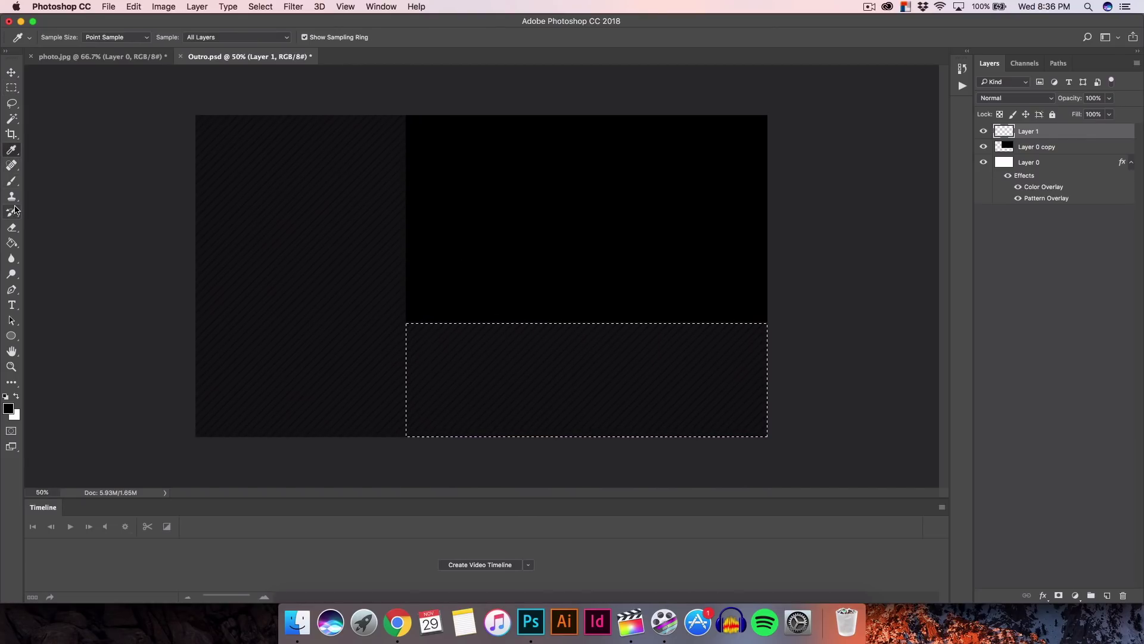
pyautogui.press('g')
pyautogui.click(453, 350)
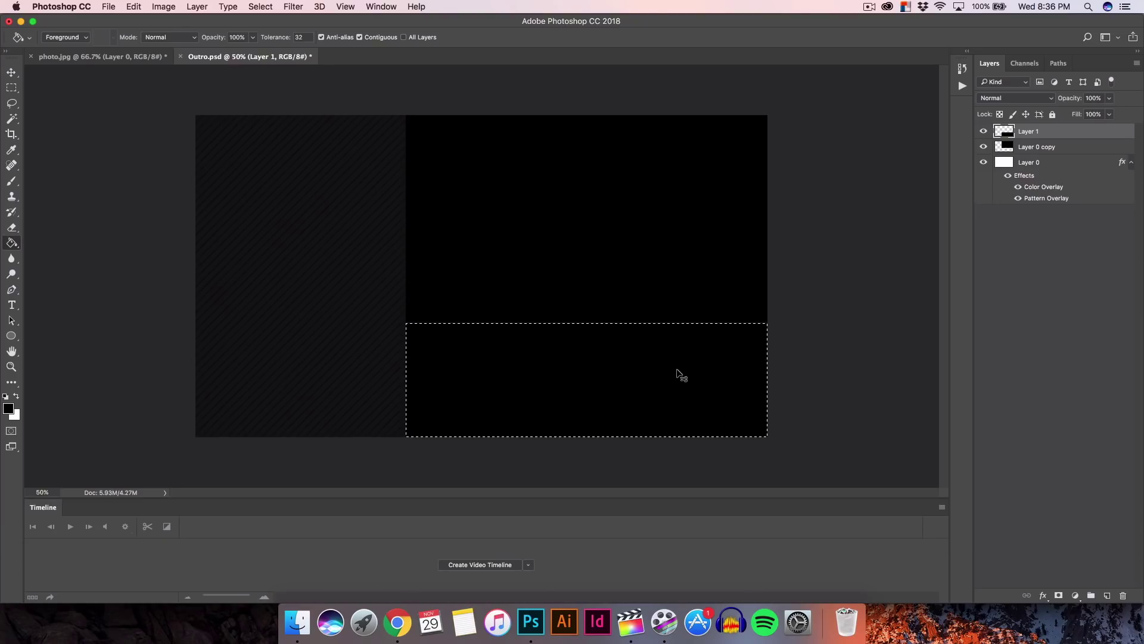
# Deselect, nudge the black rectangle's top edge to meet the box, and leave Layer 1 ungrouped.
pyautogui.press('super+g')
pyautogui.press('super+d')
pyautogui.press('v')
pyautogui.press('super+t')
pyautogui.moveTo(586, 324); pyautogui.dragTo(585, 323)
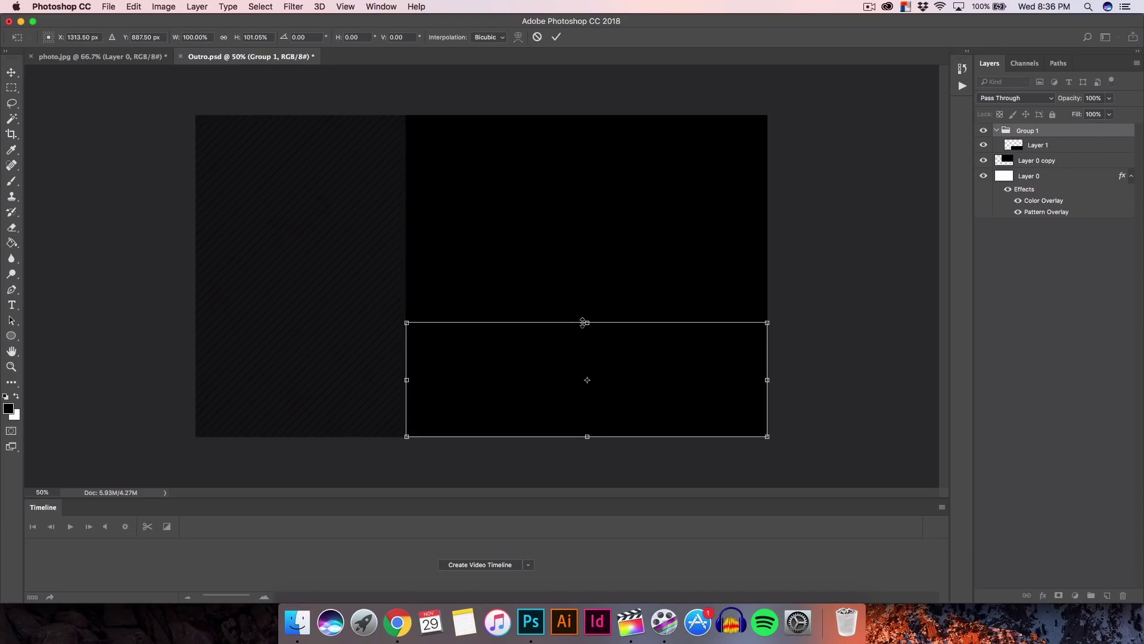
pyautogui.press('Return')
pyautogui.press('super+plus')
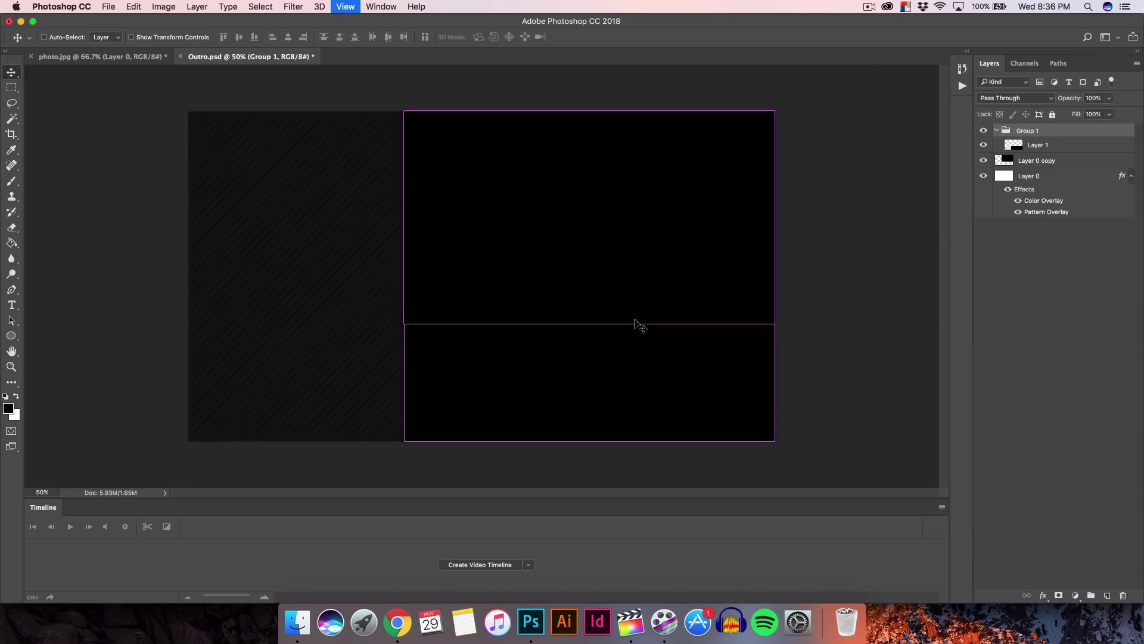
pyautogui.press('super+minus')
pyautogui.press('shift+super+g')
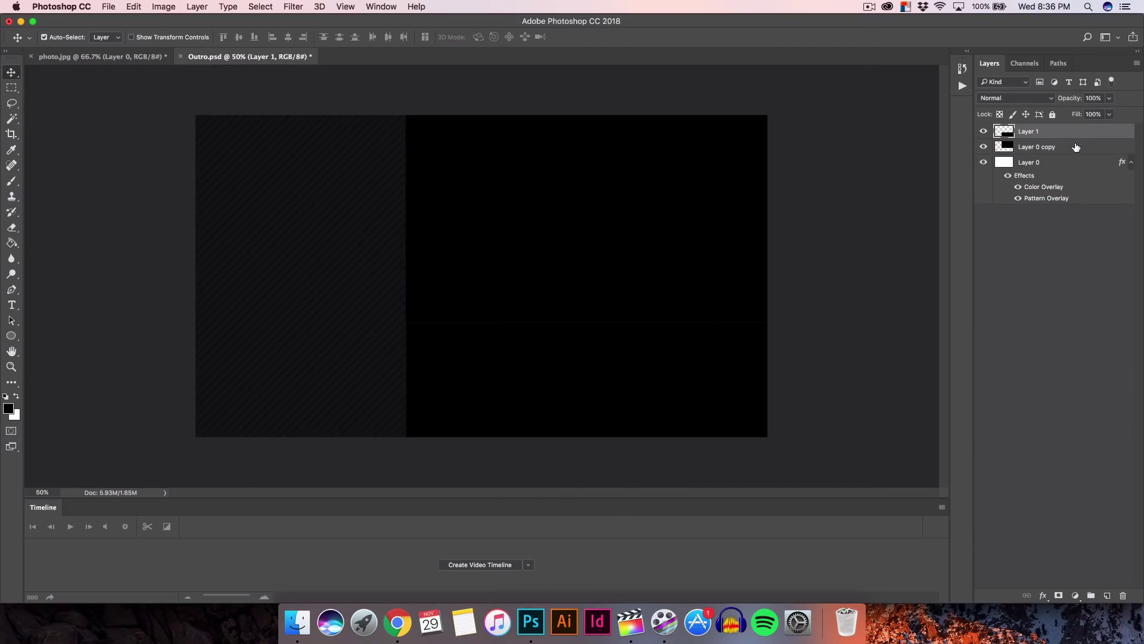
pyautogui.doubleClick(1076, 146)
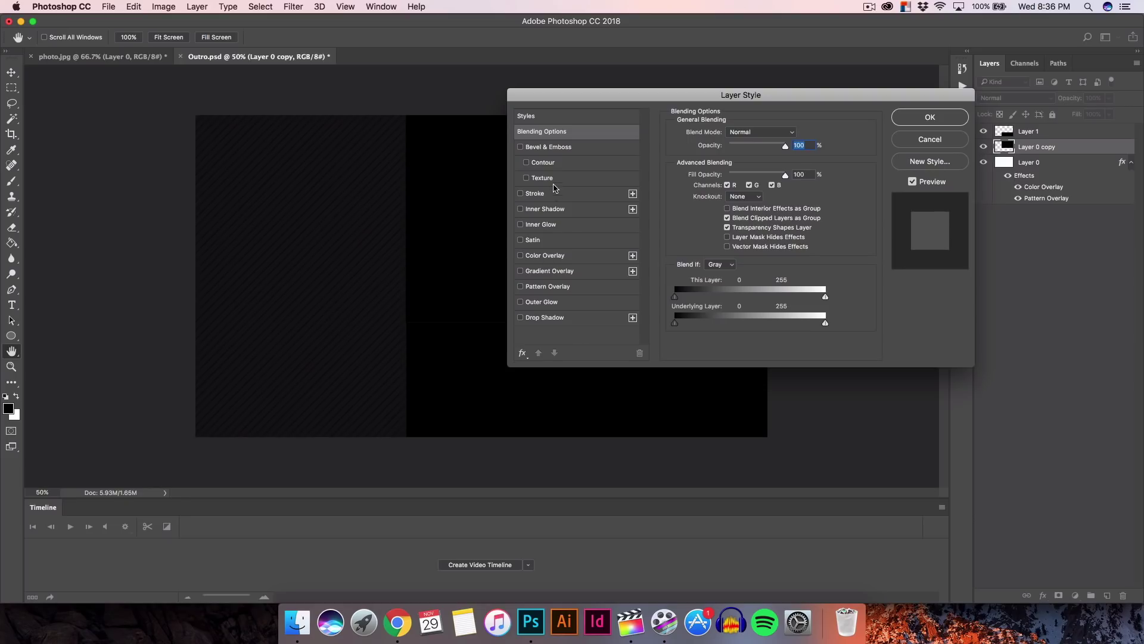
# Give Layer 0 copy a Color Overlay of #121111.
pyautogui.click(542, 255)
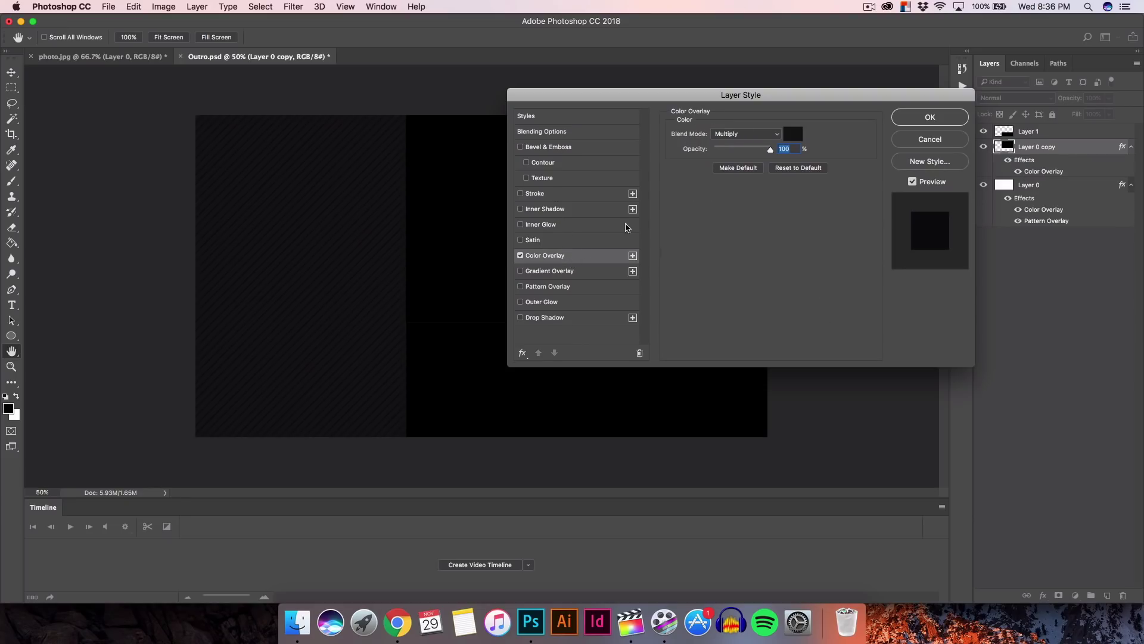
pyautogui.click(795, 133)
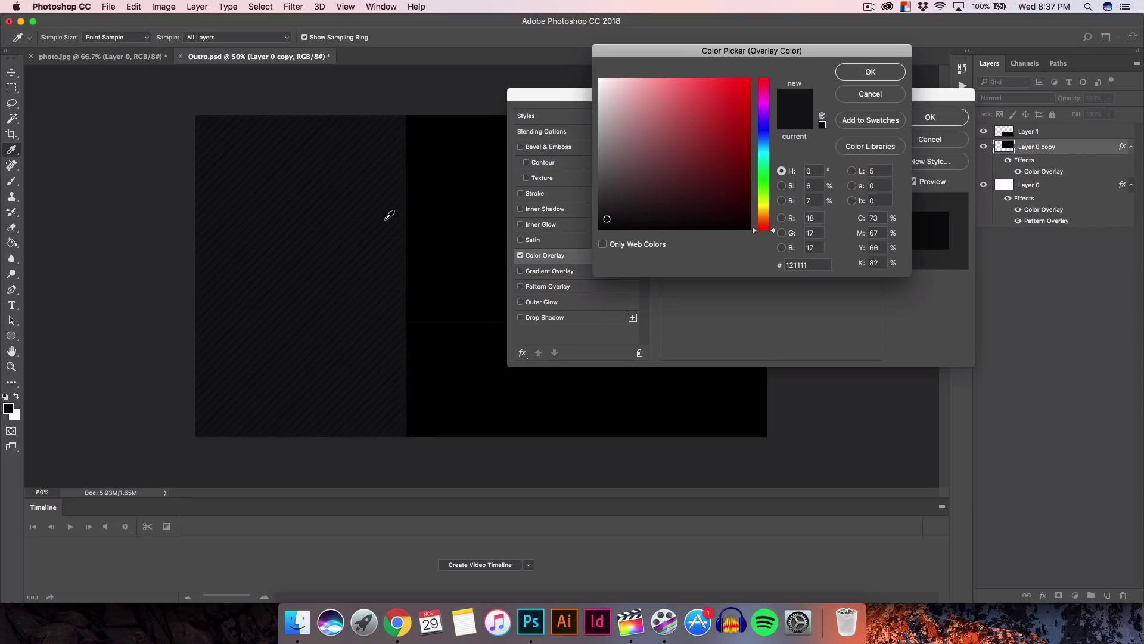
pyautogui.click(867, 72)
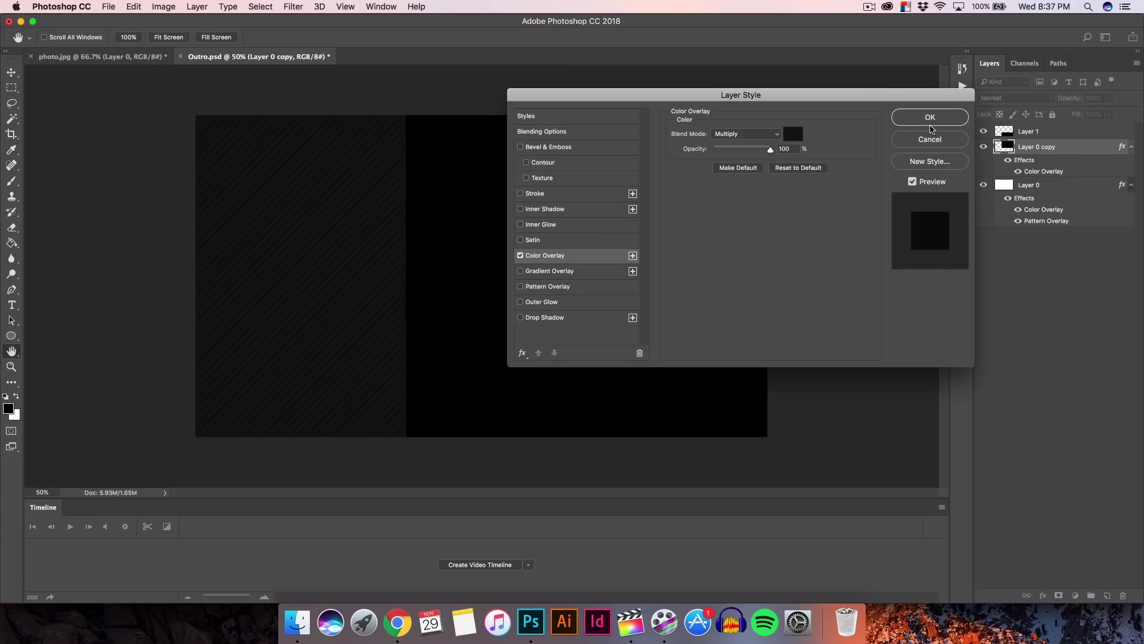
pyautogui.click(930, 118)
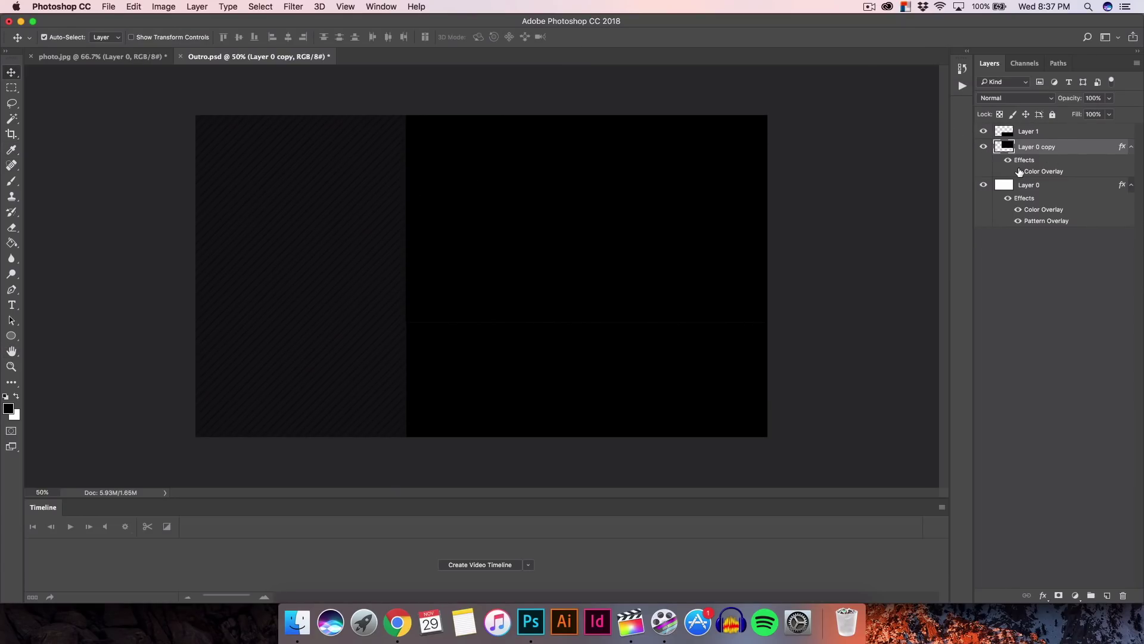
# Revisit Layer 0 copy's style, removing Satin and keeping the overlay in Normal blend mode.
pyautogui.doubleClick(1073, 146)
pyautogui.click(570, 243)
pyautogui.click(570, 249)
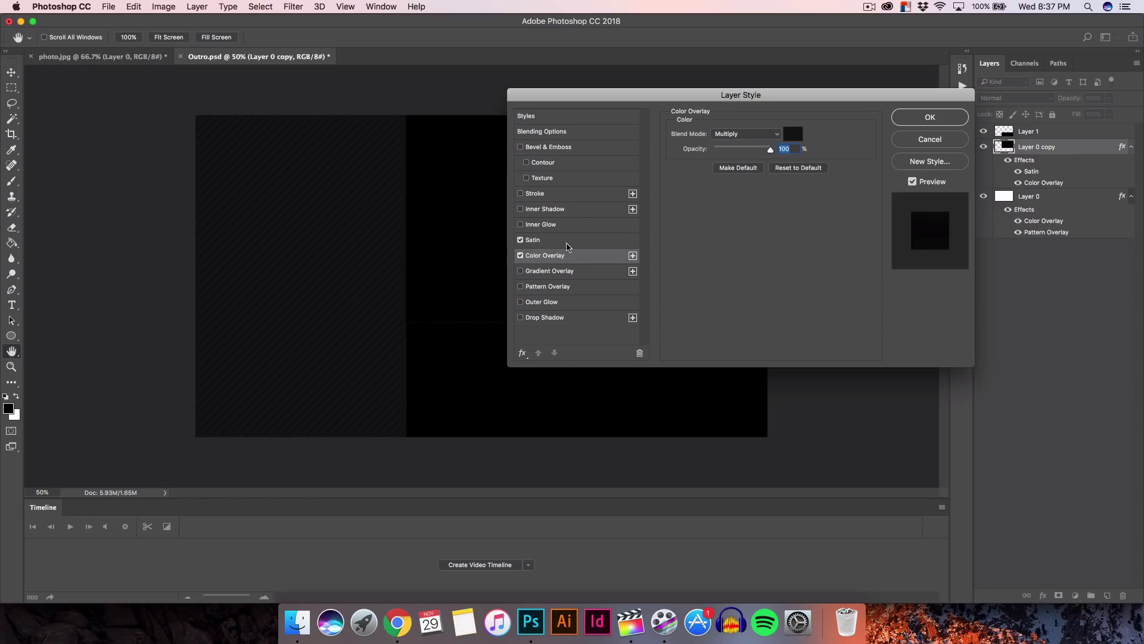
pyautogui.click(521, 240)
pyautogui.click(746, 133)
pyautogui.click(739, 105)
pyautogui.click(746, 129)
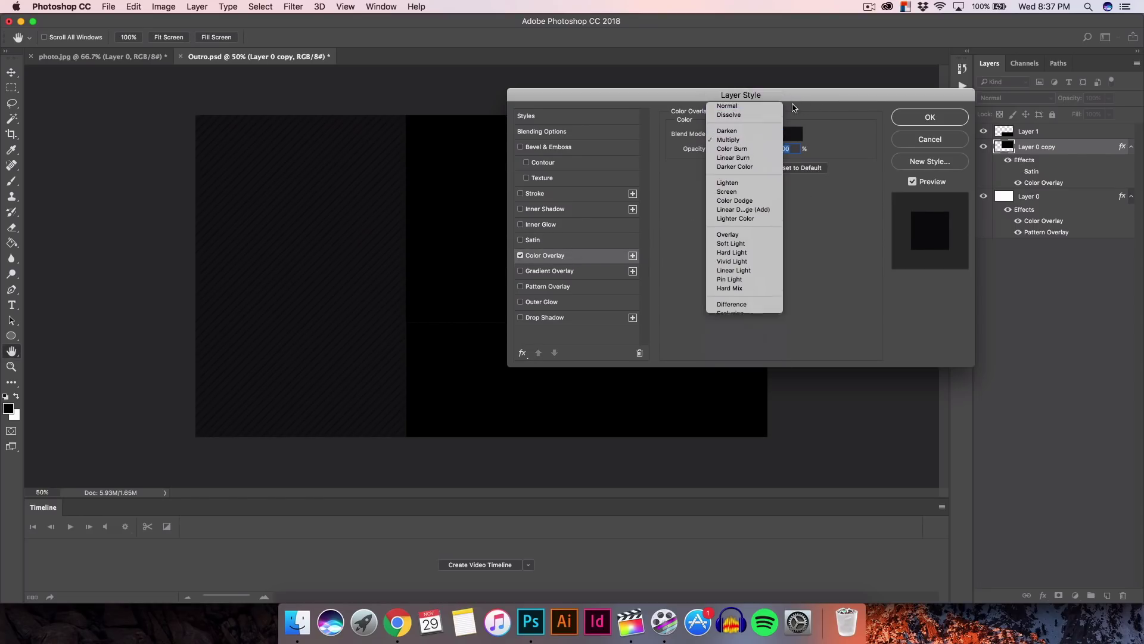
pyautogui.click(746, 124)
pyautogui.click(934, 118)
# Copy Layer 0 copy's layer style and paste it onto Layer 1.
pyautogui.click(1075, 133)
pyautogui.rightClick(1072, 148)
pyautogui.click(954, 353)
pyautogui.rightClick(1072, 131)
pyautogui.click(952, 364)
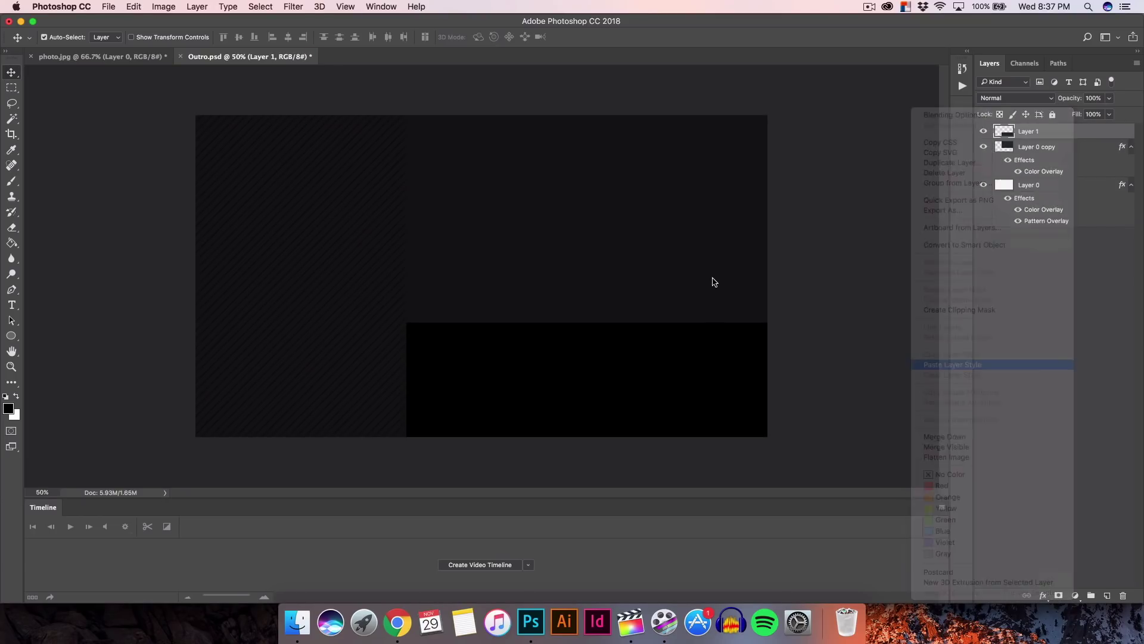
pyautogui.click(407, 624)
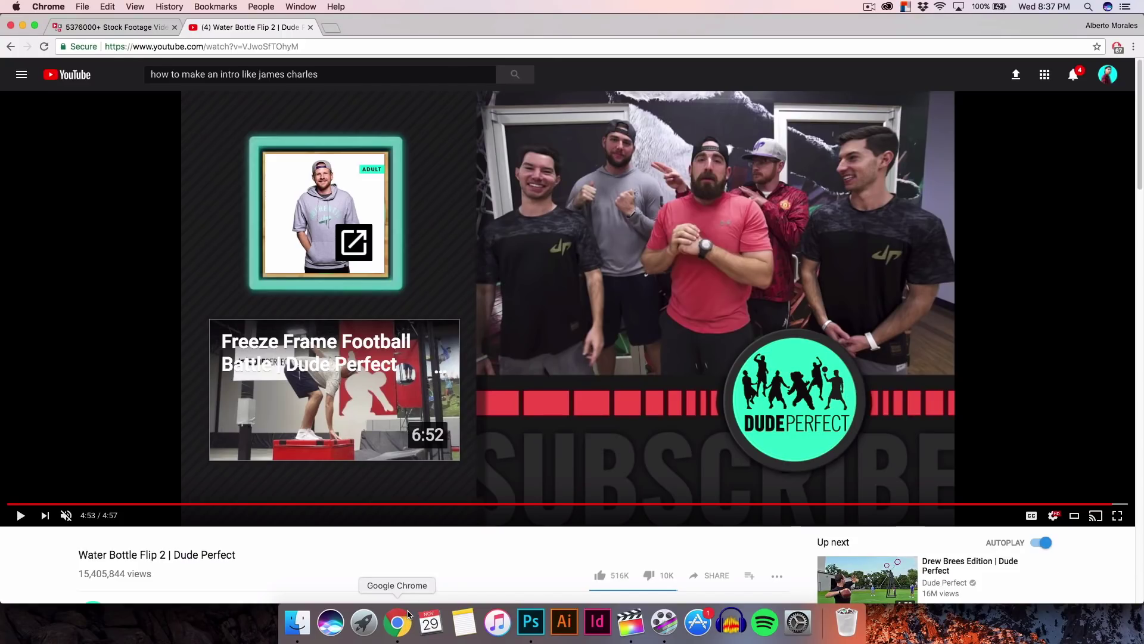
pyautogui.click(530, 623)
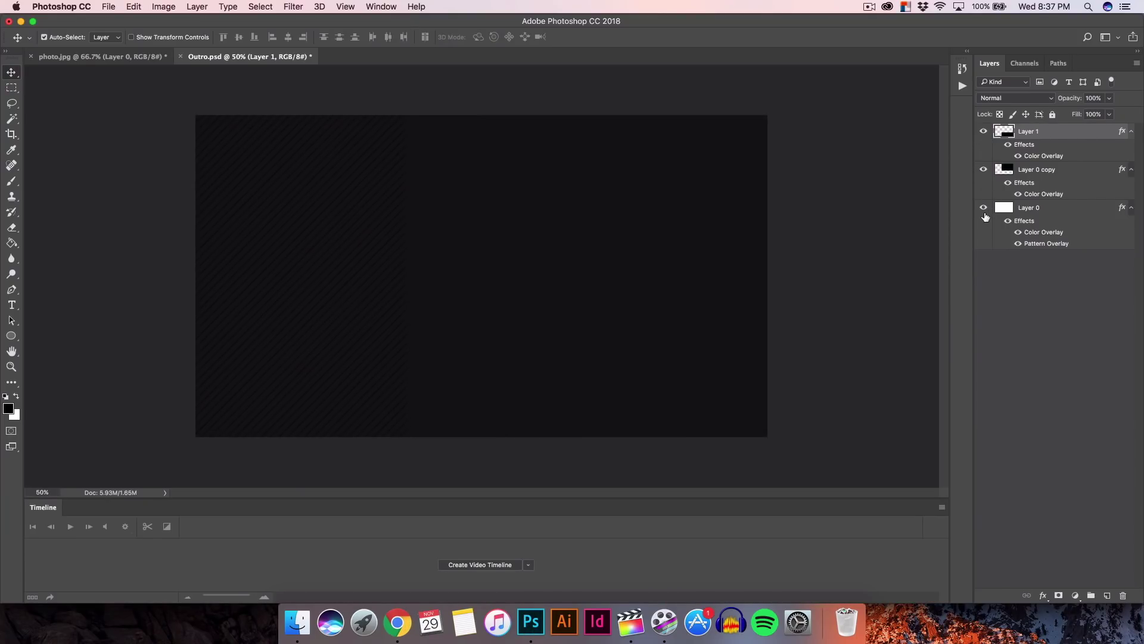
# Change Layer 0 copy's Color Overlay to white #ffffff.
pyautogui.click(985, 170)
pyautogui.click(985, 170)
pyautogui.doubleClick(1037, 169)
pyautogui.doubleClick(1107, 173)
pyautogui.click(569, 256)
pyautogui.click(793, 133)
pyautogui.click(599, 78)
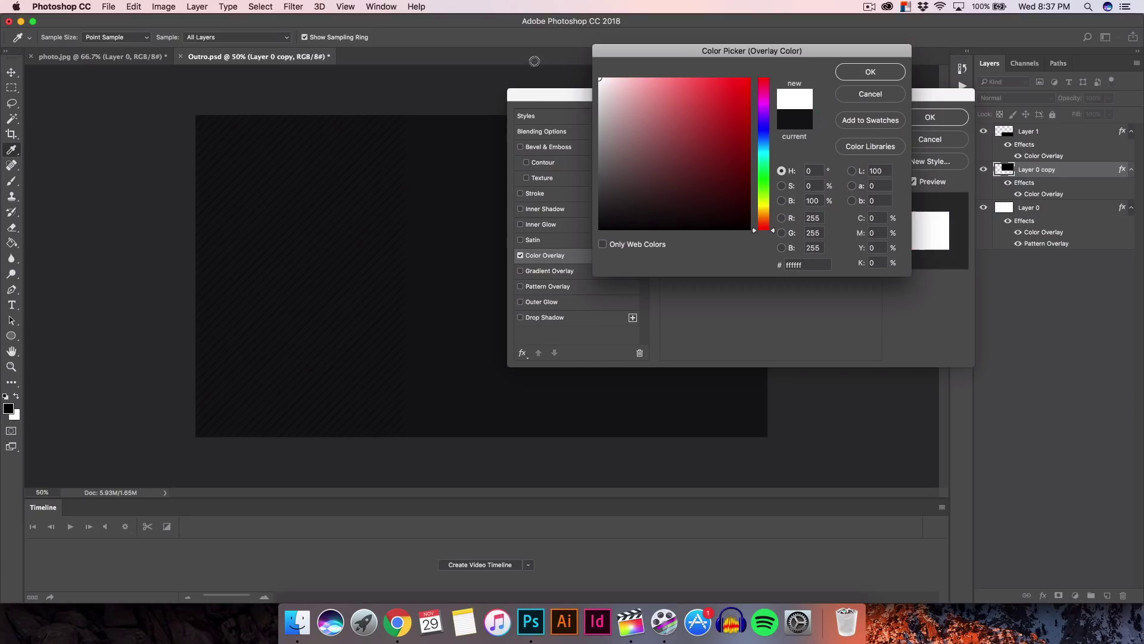
pyautogui.click(850, 77)
pyautogui.press('Return')
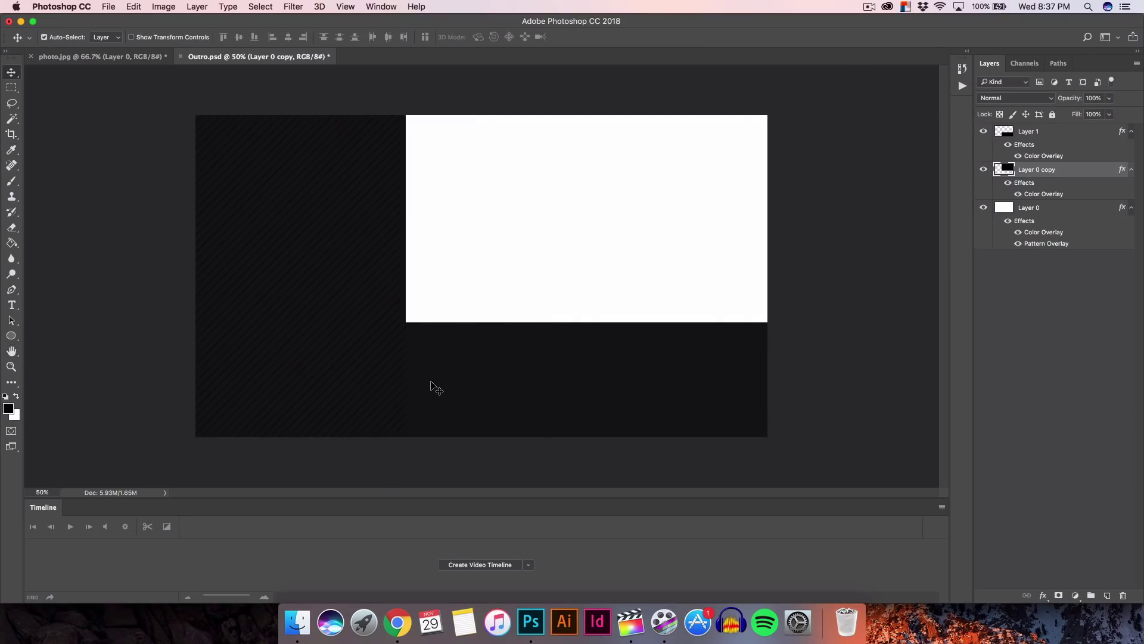
pyautogui.press('super+equal')
pyautogui.press('super+minus')
# Compare with the YouTube end screen, then add an empty layer above Layer 1.
pyautogui.click(398, 622)
pyautogui.click(531, 622)
pyautogui.click(1046, 145)
pyautogui.click(1107, 595)
# Type SUBSCRIBE beneath the white box, correcting the typo.
pyautogui.press('t')
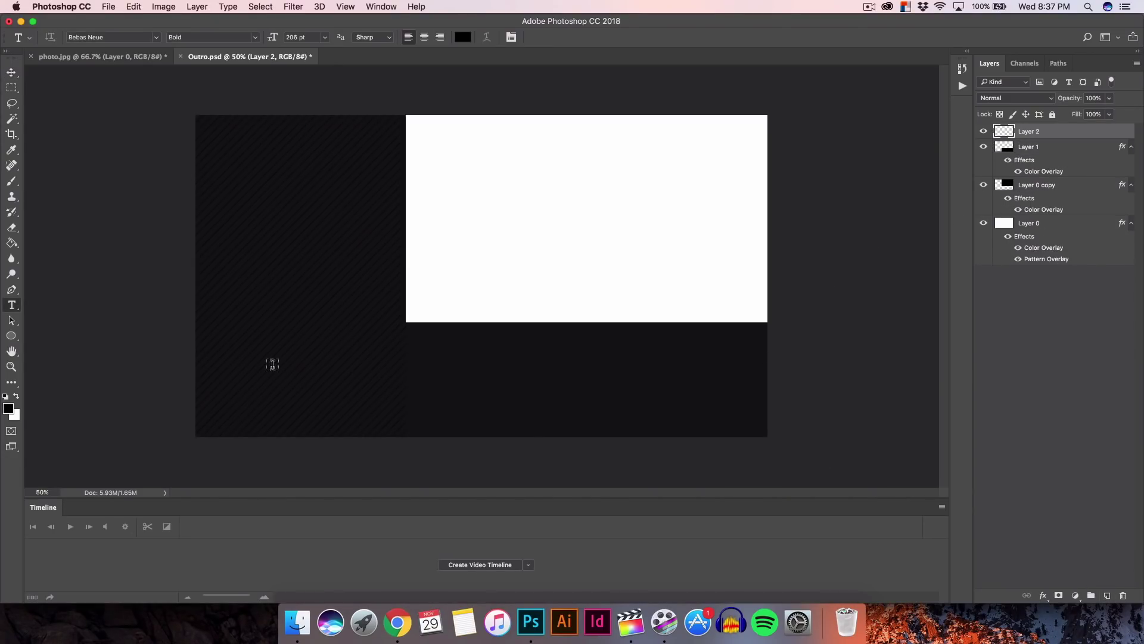
pyautogui.click(450, 385)
pyautogui.write('SUBNS')
pyautogui.press('Left')
pyautogui.press('Delete')
pyautogui.press('BackSpace')
pyautogui.write('SCRIBE')
# Color the SUBSCRIBE text white (#ffffff) and commit it.
pyautogui.press('super+a')
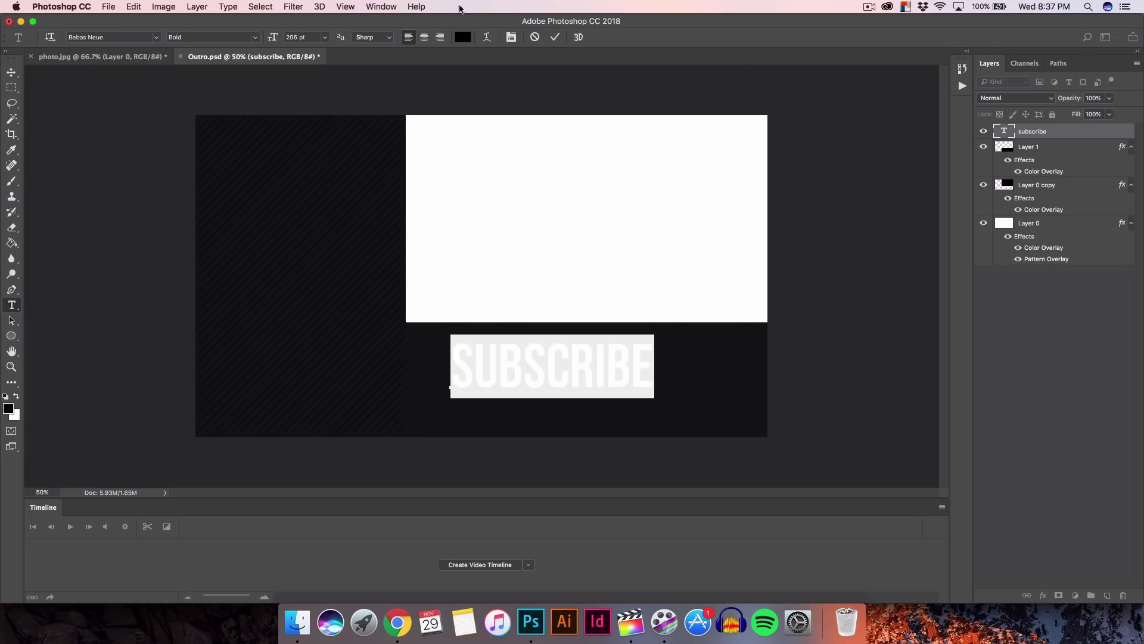
pyautogui.click(463, 37)
pyautogui.write('ffffff')
pyautogui.click(853, 76)
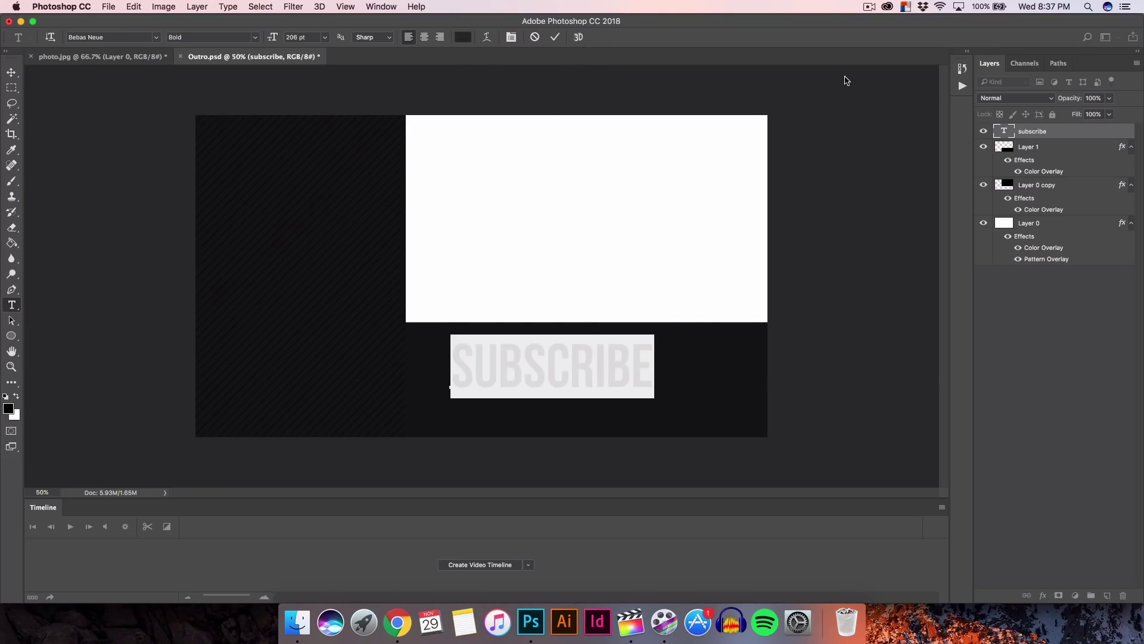
pyautogui.click(463, 37)
pyautogui.click(869, 74)
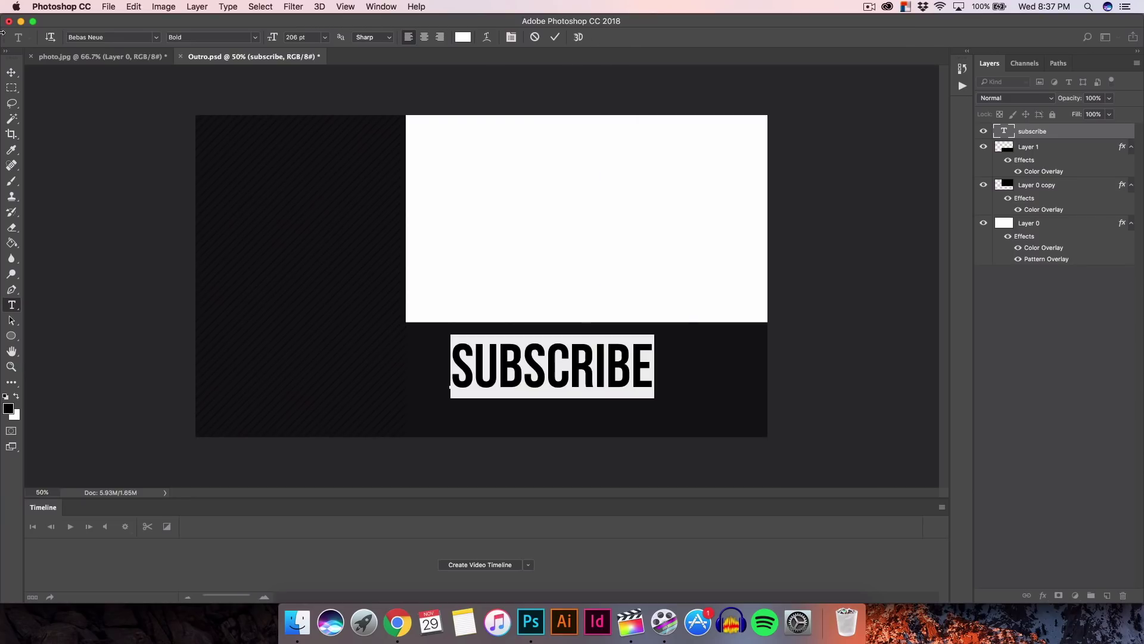
pyautogui.click(11, 83)
pyautogui.press('v')
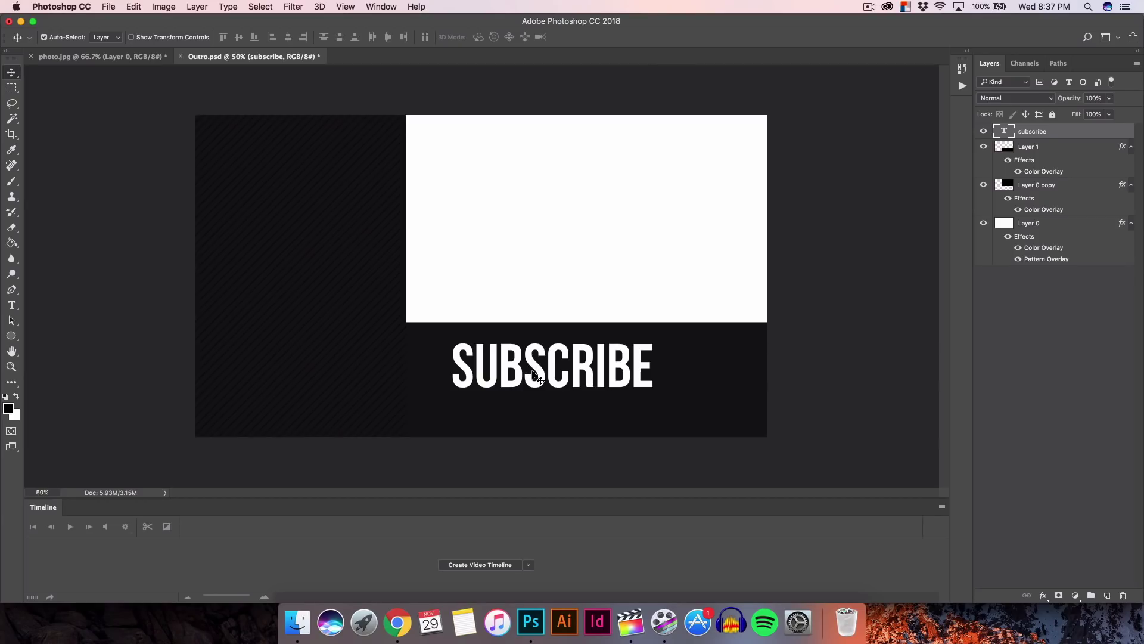
pyautogui.press('super+t')
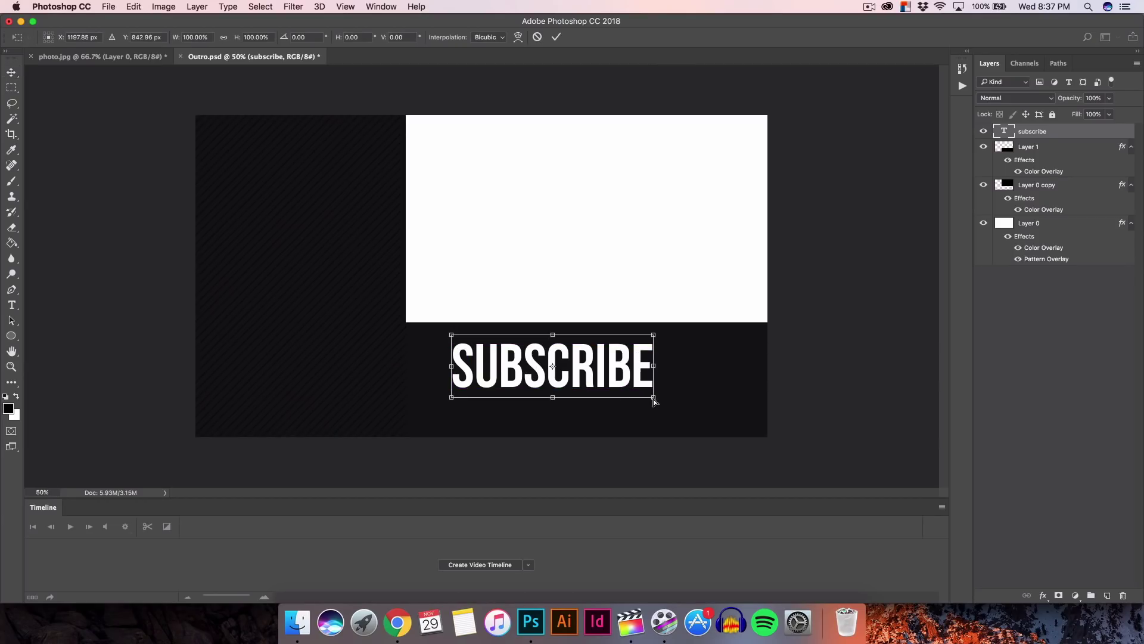
# Scale SUBSCRIBE up to about 152% and move it down to the canvas bottom.
pyautogui.moveTo(654, 400); pyautogui.dragTo(691, 416)
pyautogui.press('super+z')
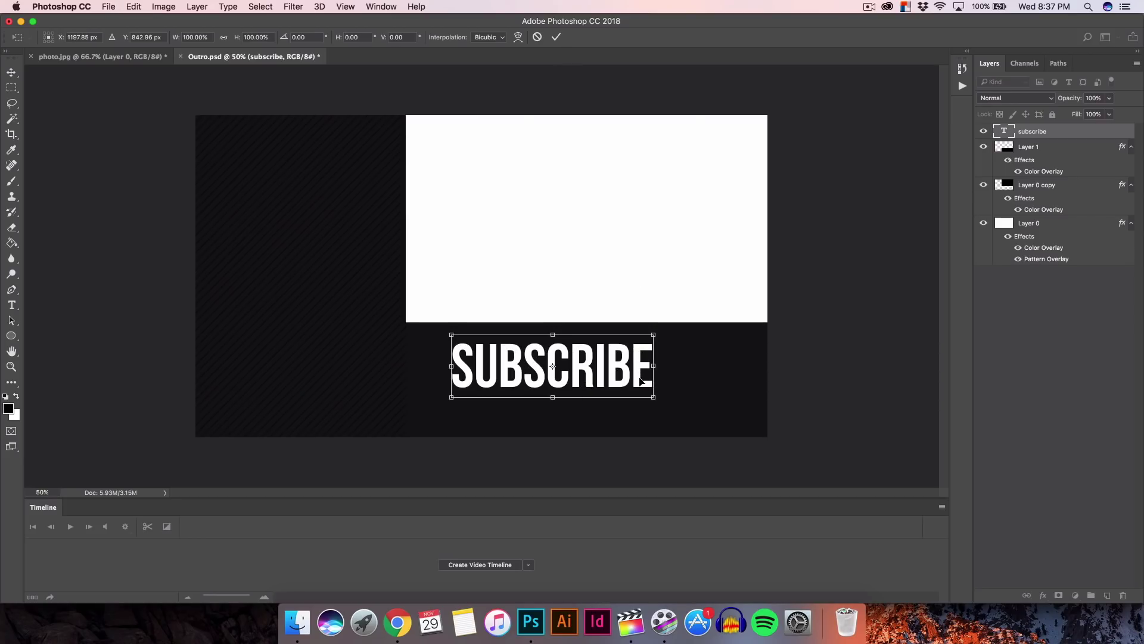
pyautogui.moveTo(660, 402); pyautogui.dragTo(708, 416)
pyautogui.moveTo(640, 366); pyautogui.dragTo(660, 388)
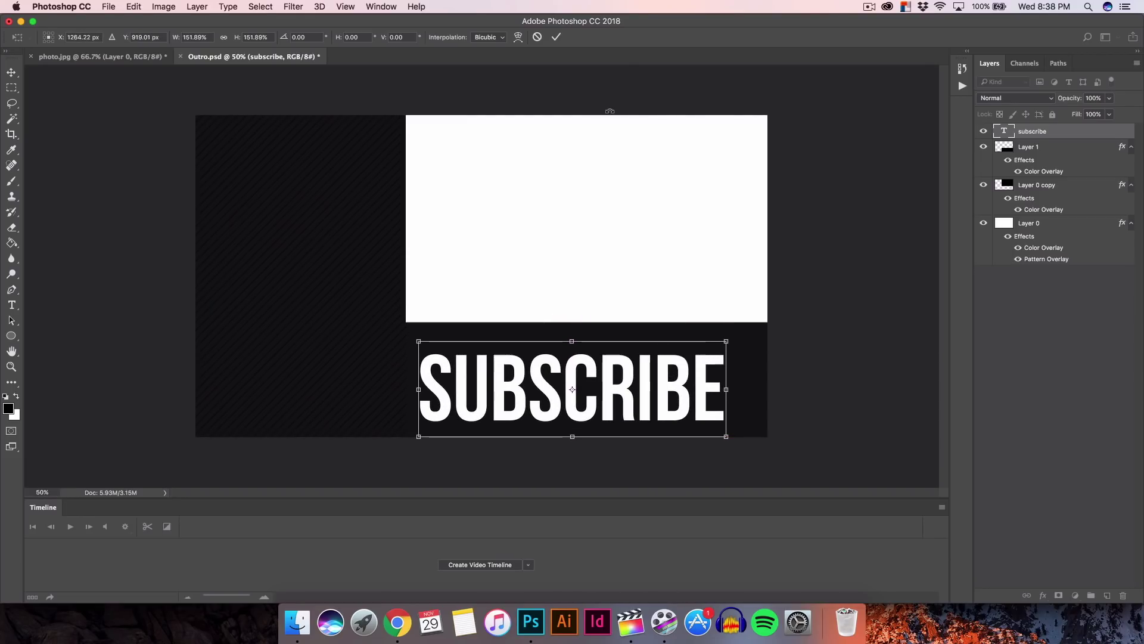
pyautogui.click(556, 37)
pyautogui.moveTo(569, 377); pyautogui.dragTo(569, 392)
pyautogui.click(398, 623)
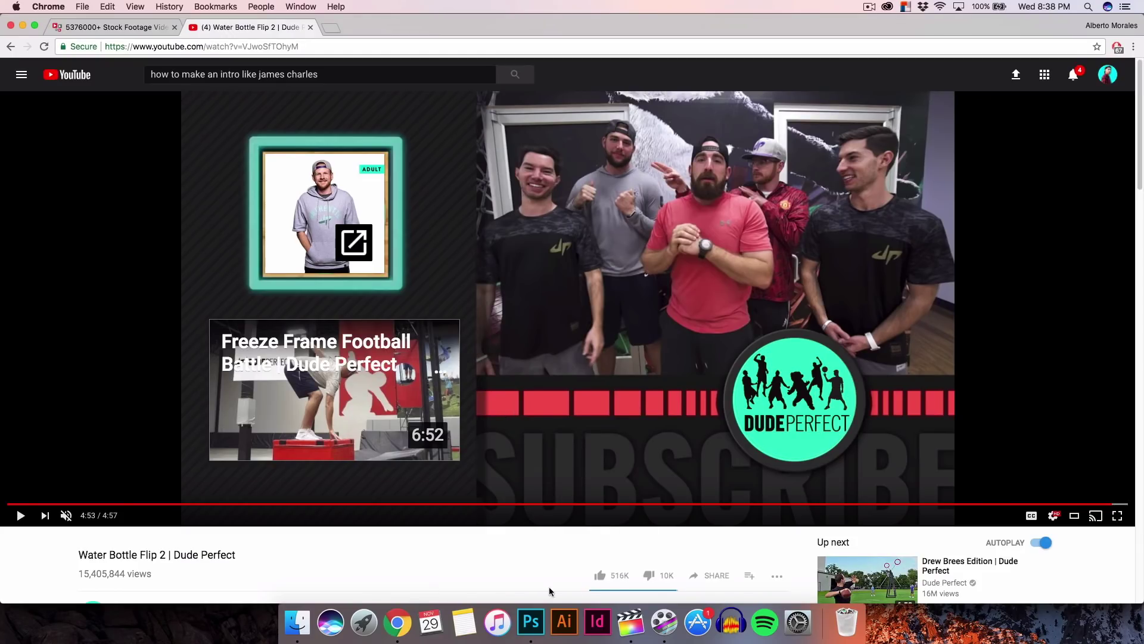
pyautogui.click(531, 623)
pyautogui.moveTo(490, 410); pyautogui.dragTo(481, 410)
# Enlarge SUBSCRIBE again to about 124% and nudge it onto the bottom edge, matching the reference.
pyautogui.press('super+t')
pyautogui.moveTo(713, 357); pyautogui.dragTo(764, 319)
pyautogui.click(398, 621)
pyautogui.click(531, 621)
pyautogui.moveTo(403, 454); pyautogui.dragTo(393, 457)
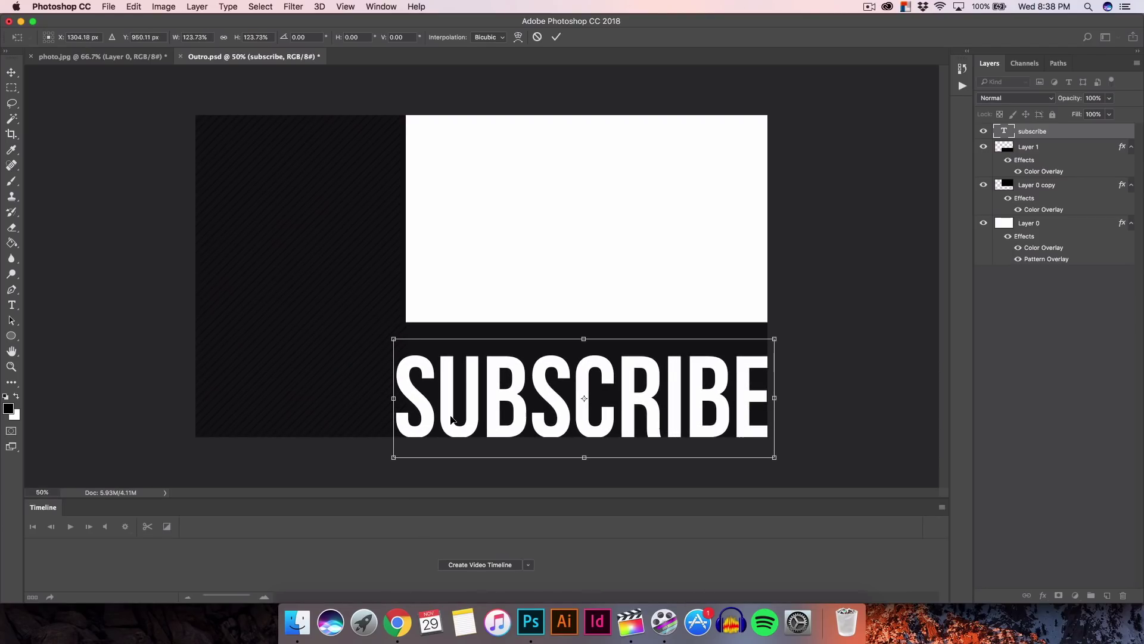
pyautogui.press('Return')
pyautogui.moveTo(500, 411); pyautogui.dragTo(497, 409)
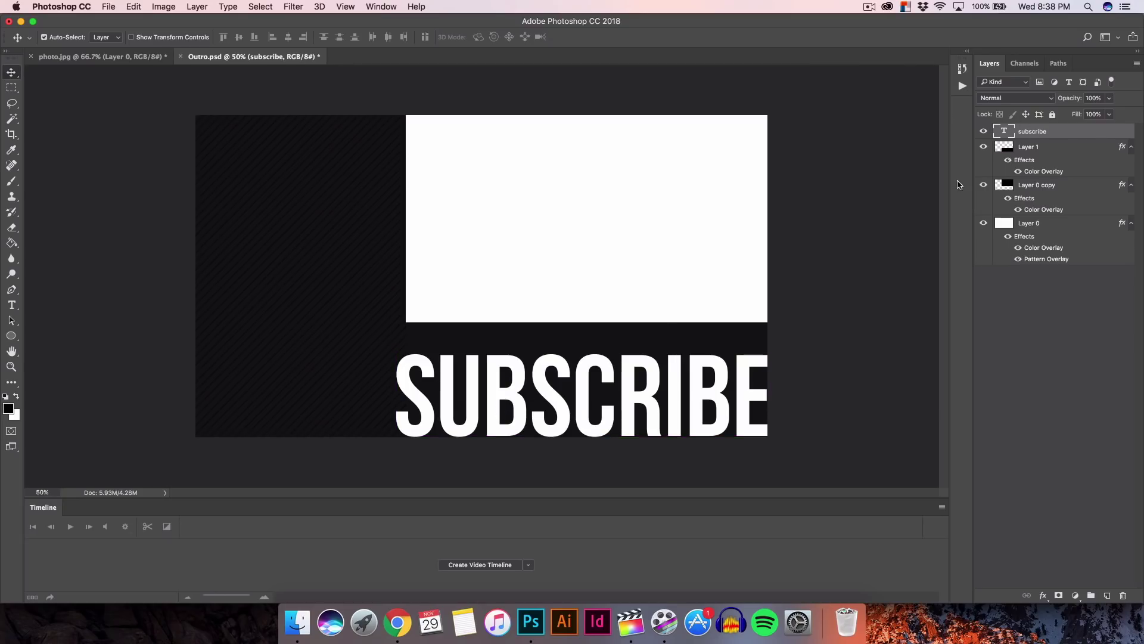
pyautogui.click(398, 622)
# Add a black drop shadow to the SUBSCRIBE layer style.
pyautogui.click(531, 622)
pyautogui.doubleClick(1066, 131)
pyautogui.moveTo(753, 98); pyautogui.dragTo(866, 61)
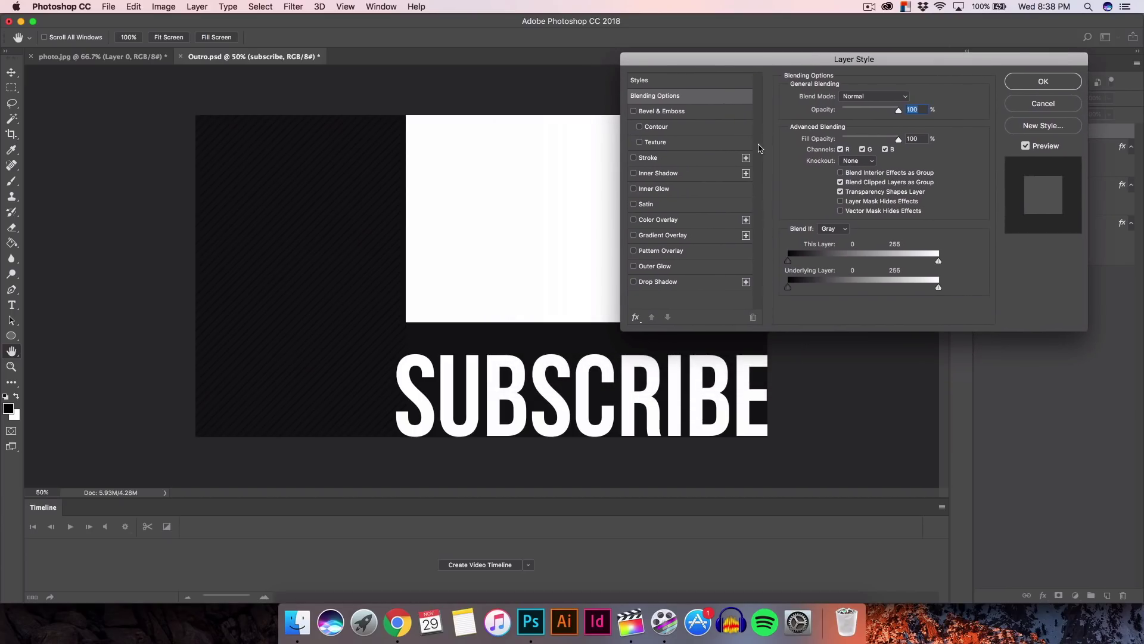
pyautogui.click(665, 283)
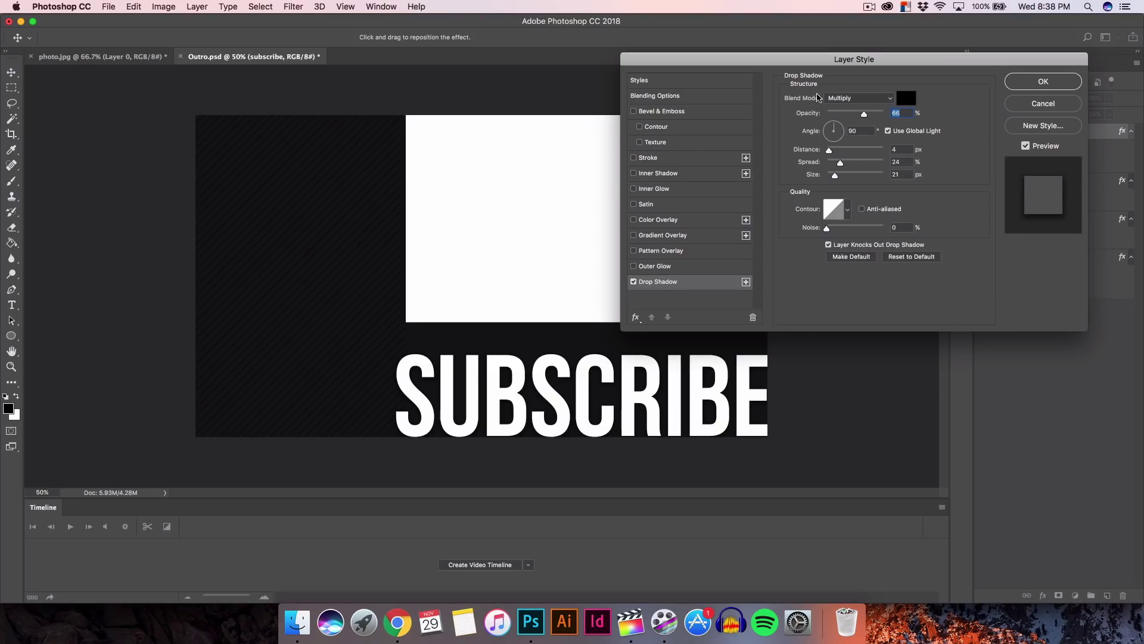
pyautogui.click(907, 98)
pyautogui.click(870, 96)
# Add a dark grey #212121 colour overlay to SUBSCRIBE and apply both effects.
pyautogui.click(654, 222)
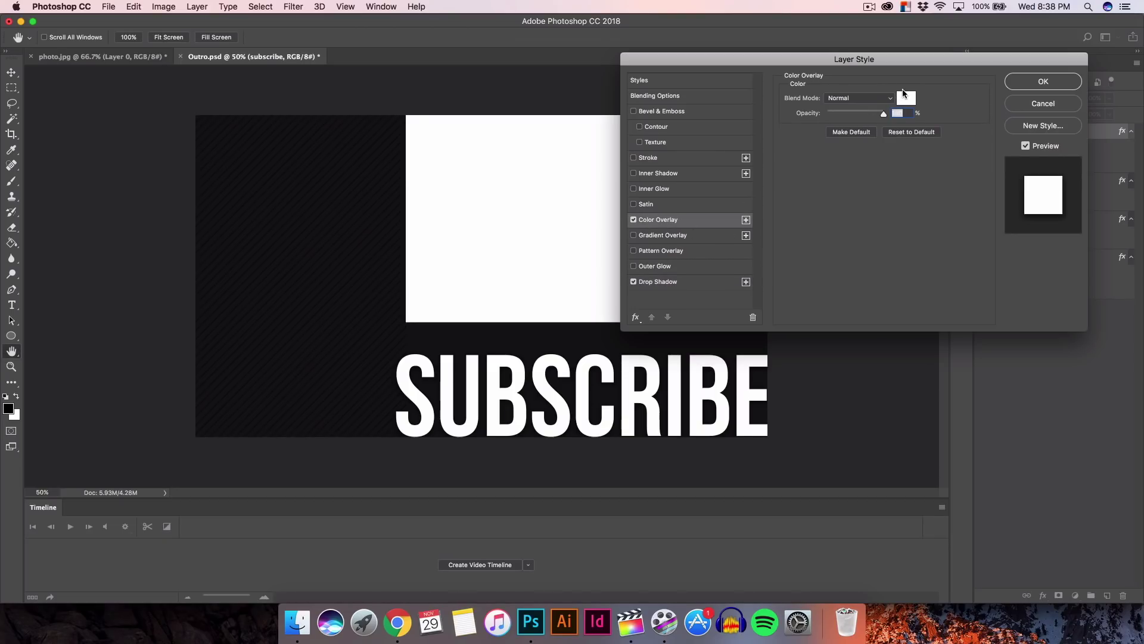
pyautogui.click(905, 99)
pyautogui.click(598, 333)
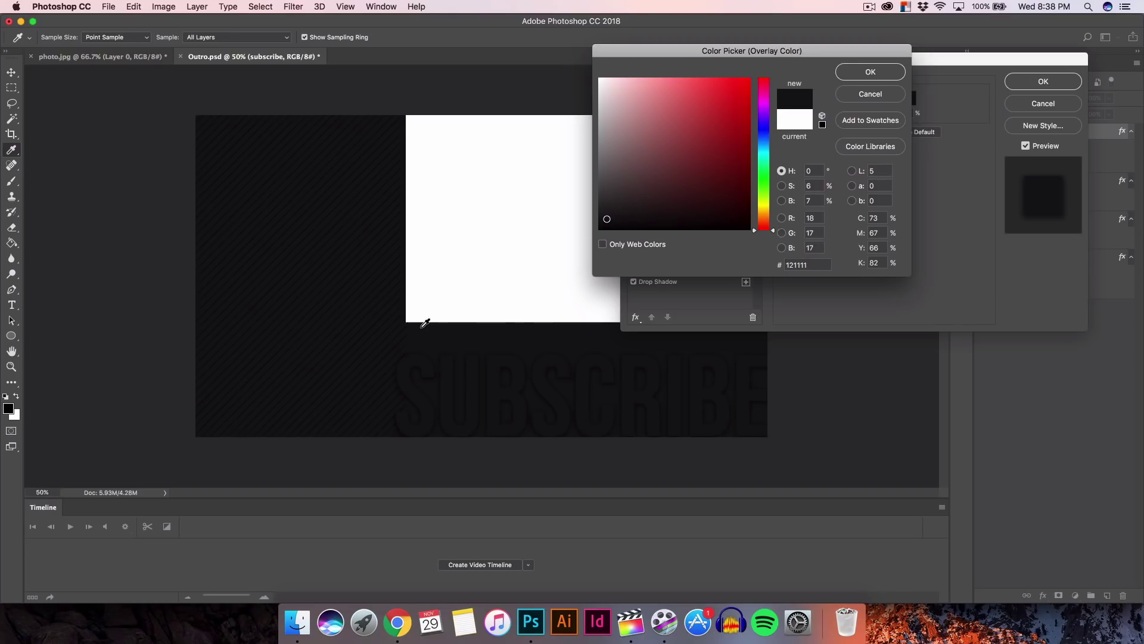
pyautogui.click(397, 622)
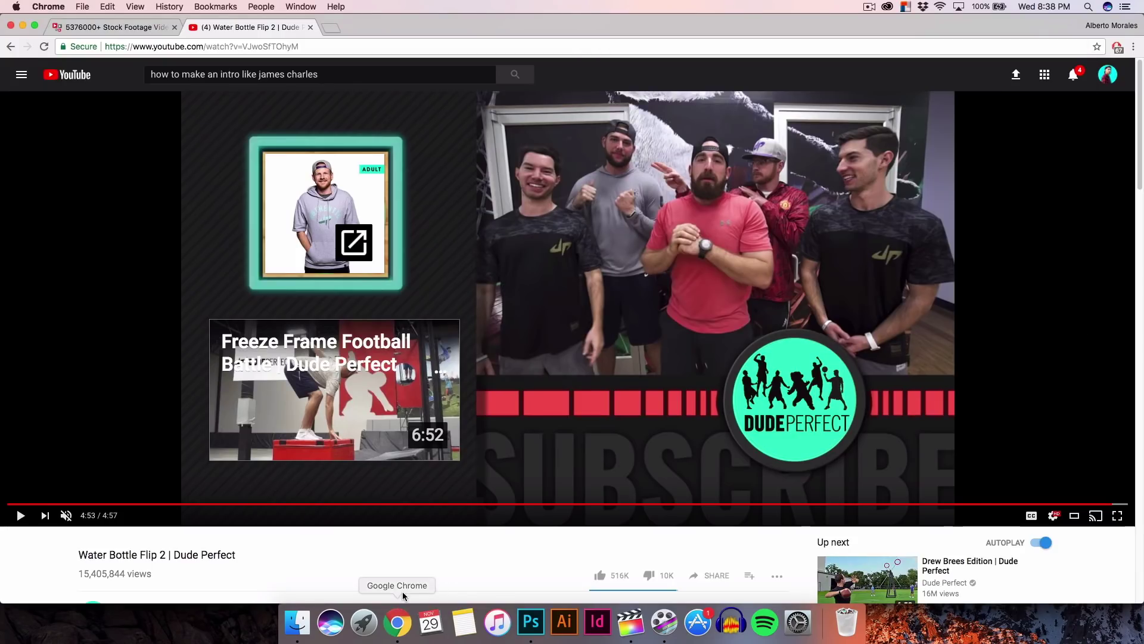
pyautogui.click(532, 624)
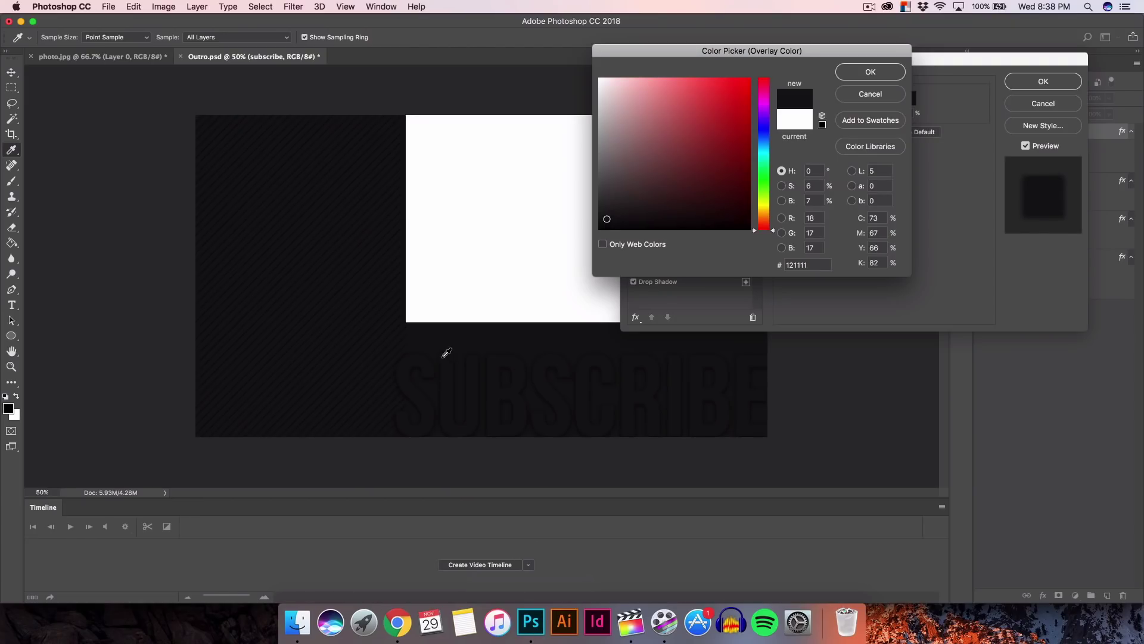
pyautogui.moveTo(618, 221); pyautogui.dragTo(600, 209)
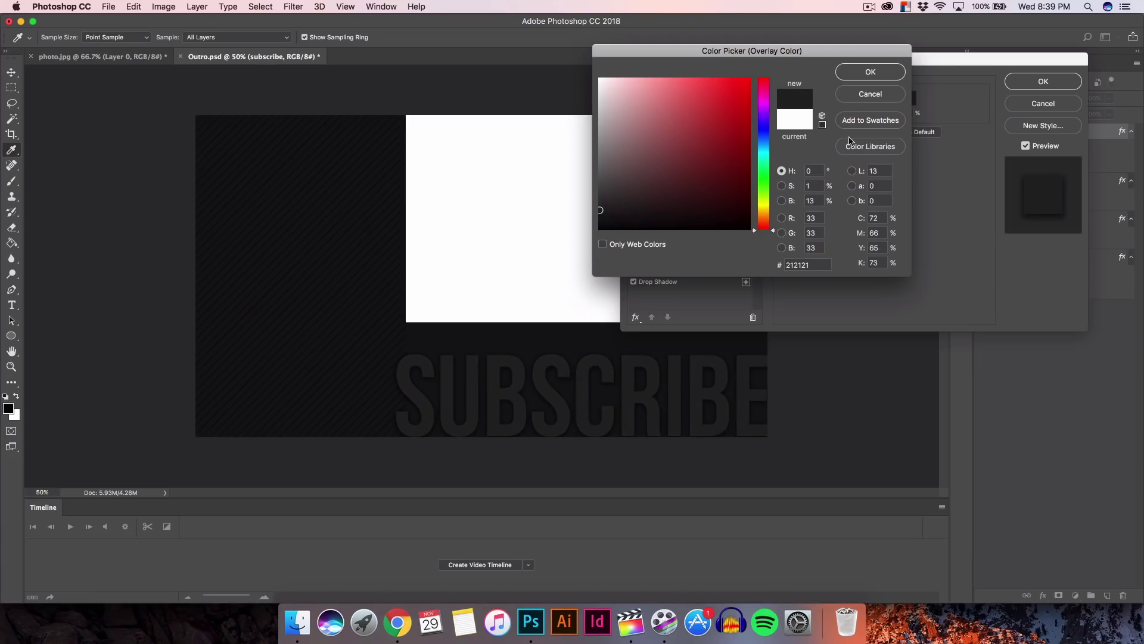
pyautogui.click(860, 79)
pyautogui.click(1043, 81)
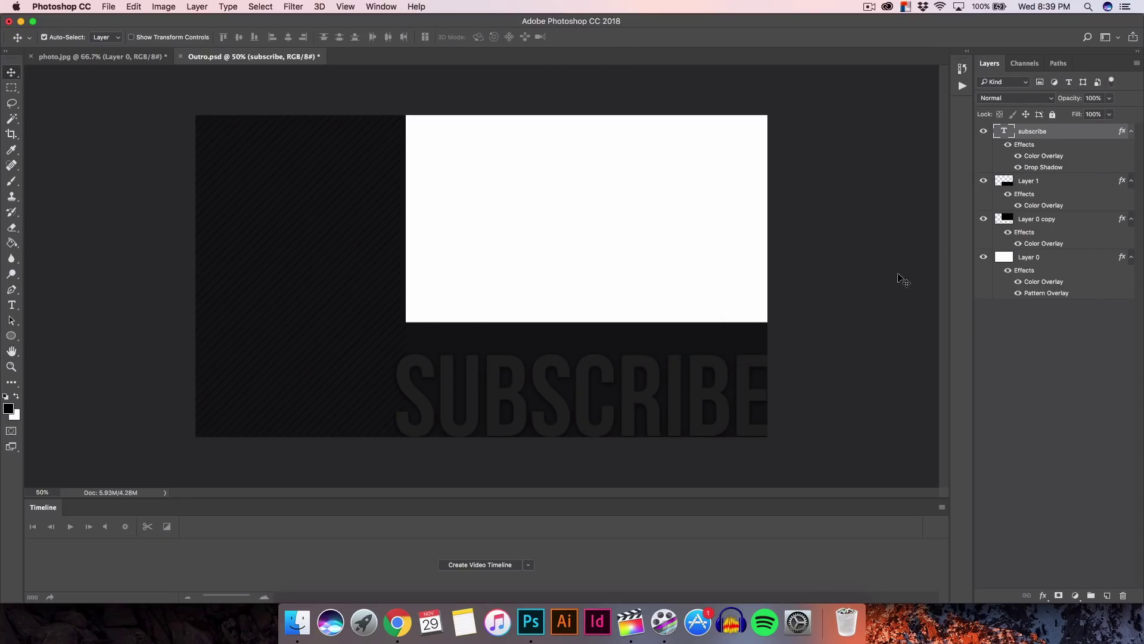
pyautogui.click(1007, 254)
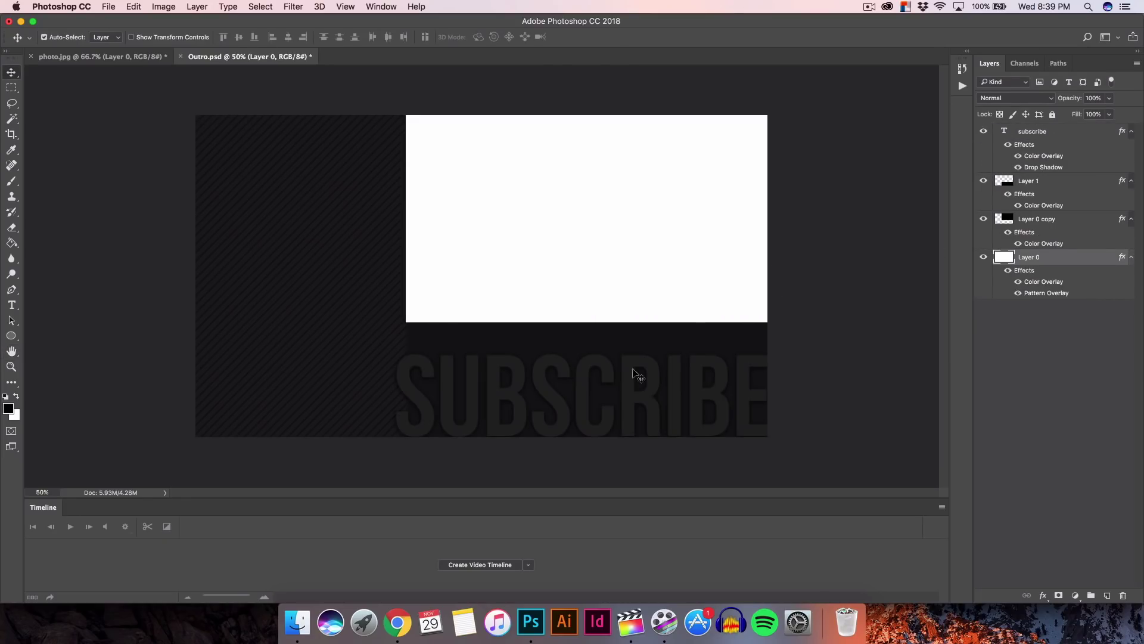
# Rasterize the SUBSCRIBE type layer into pixels.
pyautogui.click(398, 623)
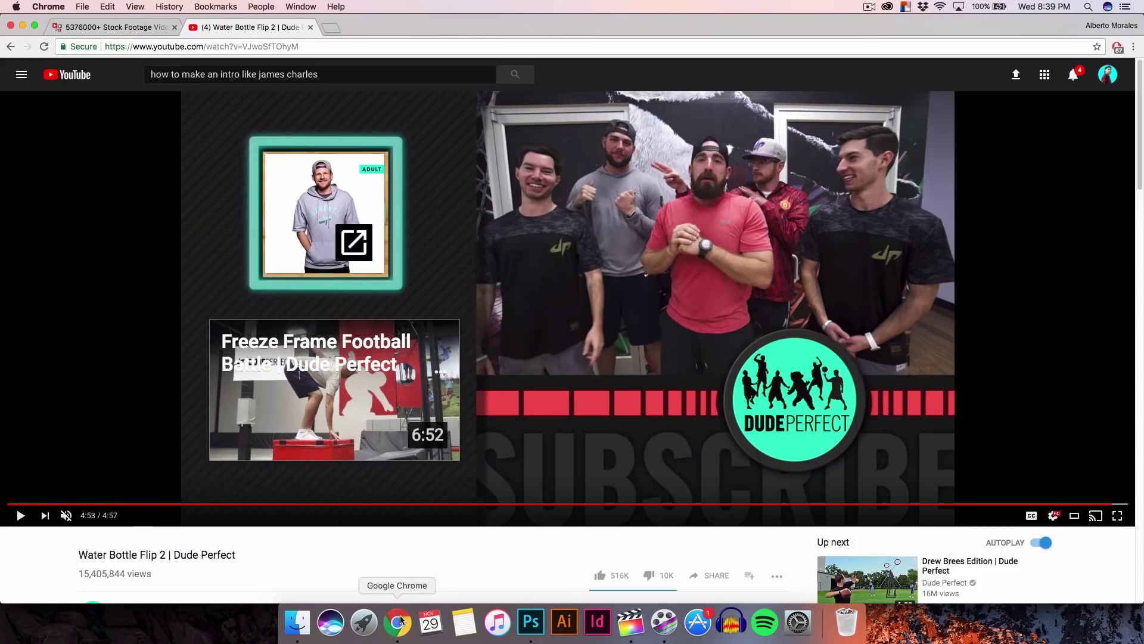
pyautogui.click(531, 622)
pyautogui.rightClick(1074, 137)
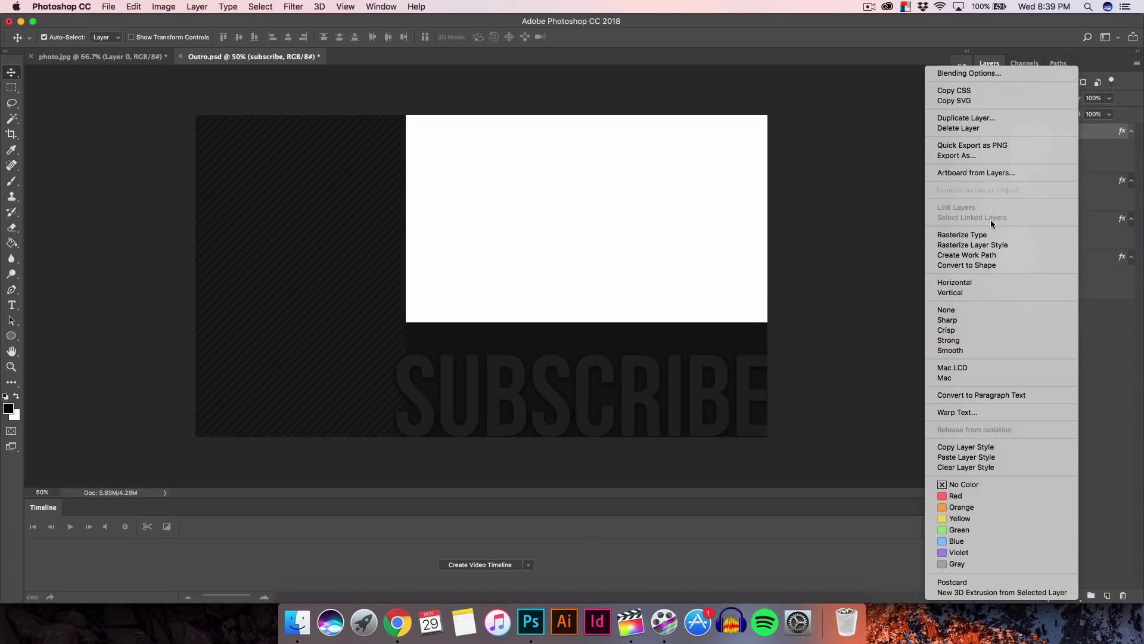
pyautogui.click(978, 242)
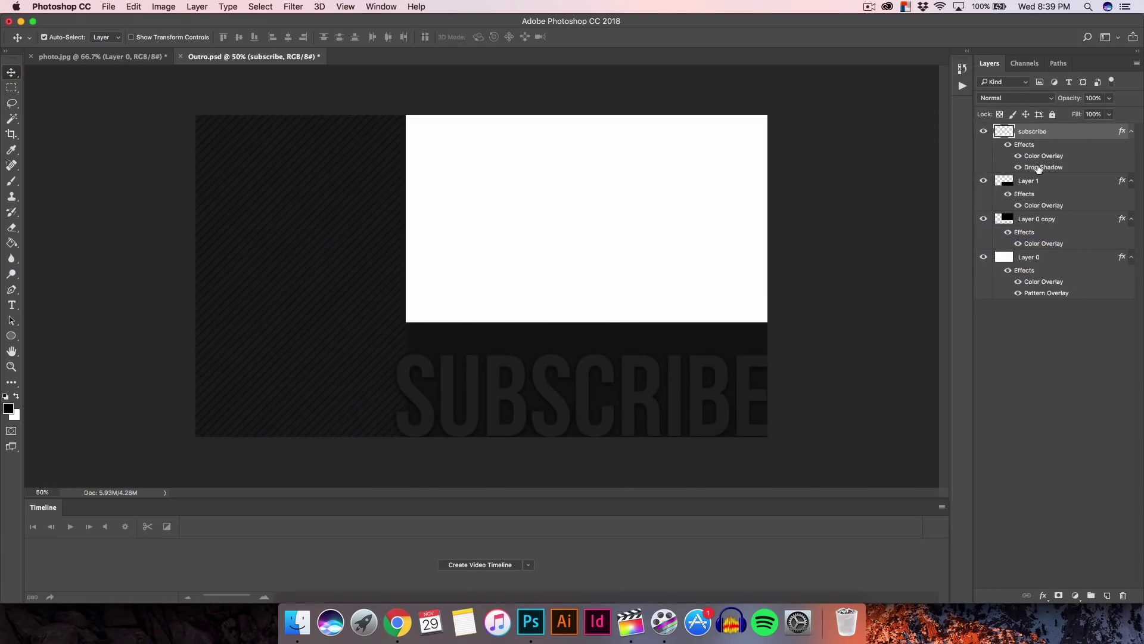
pyautogui.click(11, 91)
pyautogui.moveTo(406, 329); pyautogui.dragTo(384, 450)
pyautogui.press('super+d')
pyautogui.press('v')
# Narrow the striped Layer 0 to the left panel and open its layer style settings.
pyautogui.keyDown('super'); pyautogui.click(465, 354); pyautogui.keyUp('super')
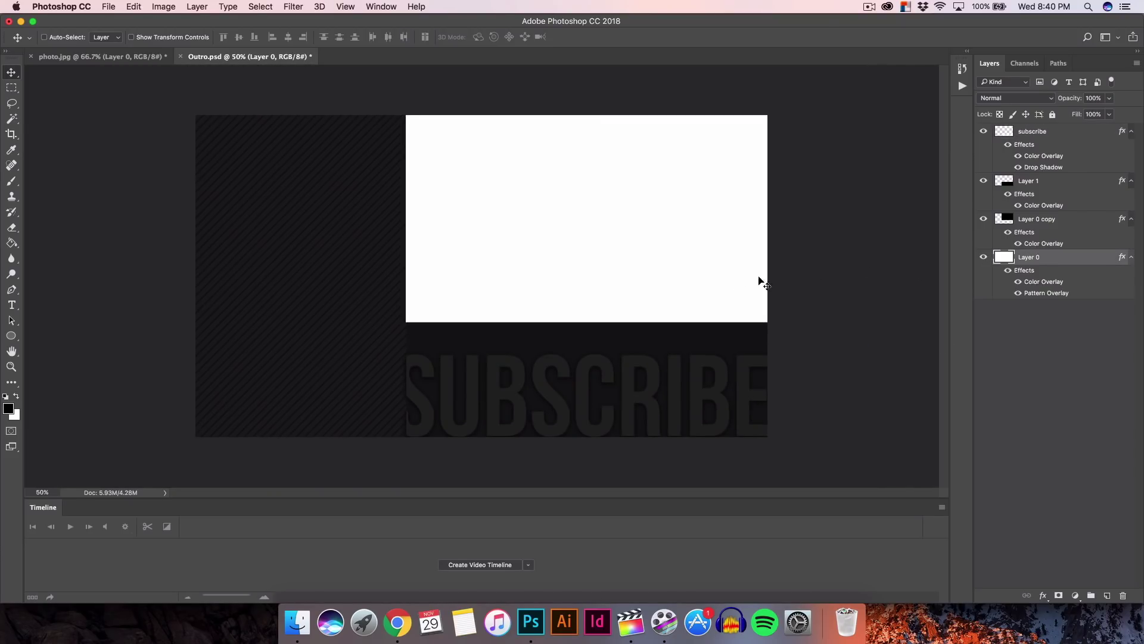
pyautogui.press('super+t')
pyautogui.moveTo(767, 276); pyautogui.dragTo(399, 270)
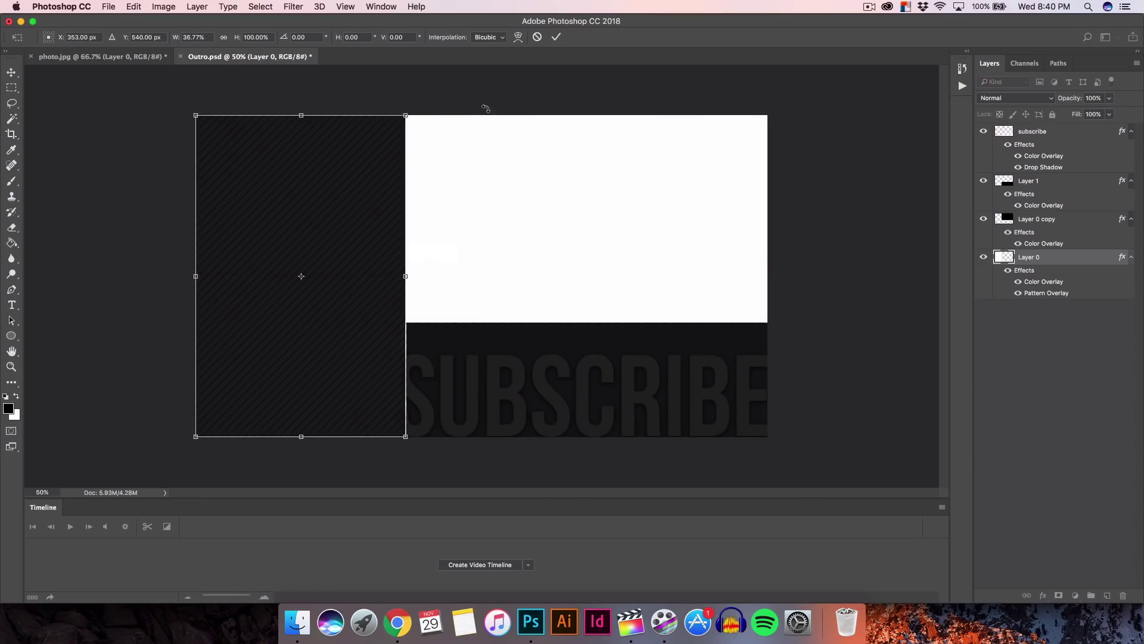
pyautogui.click(557, 37)
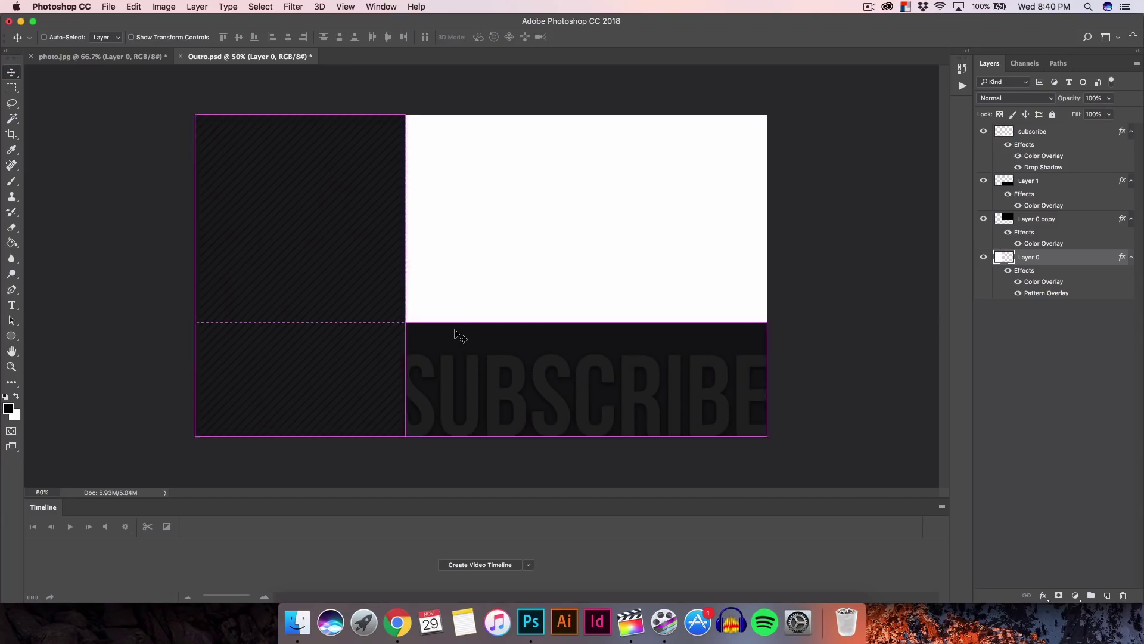
pyautogui.press('super+t')
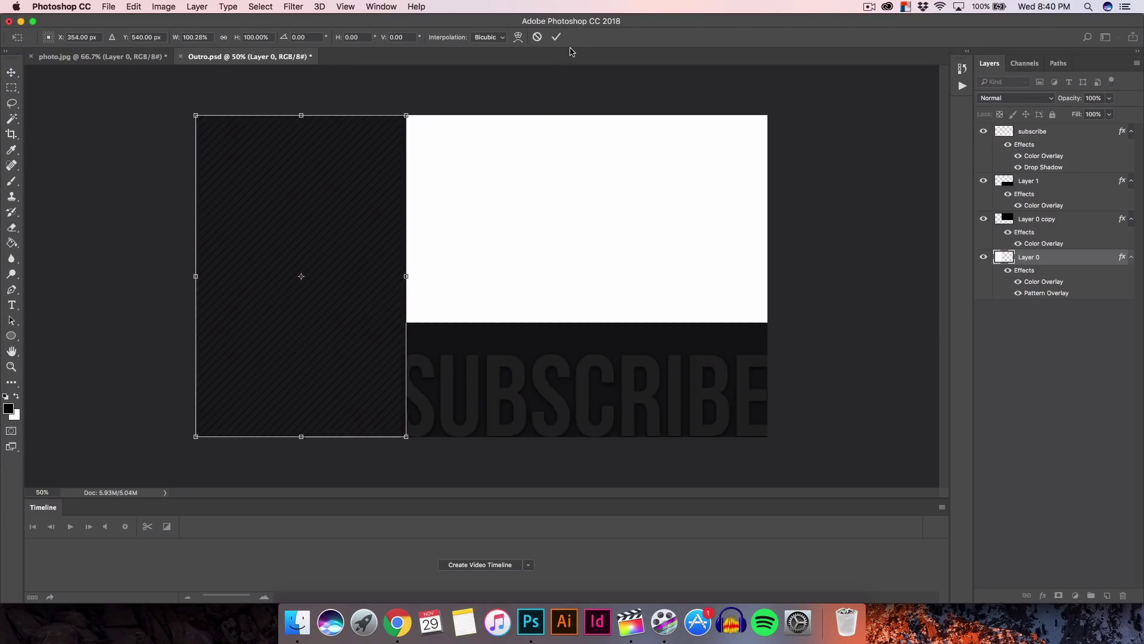
pyautogui.click(557, 37)
pyautogui.press('super+alt+b')
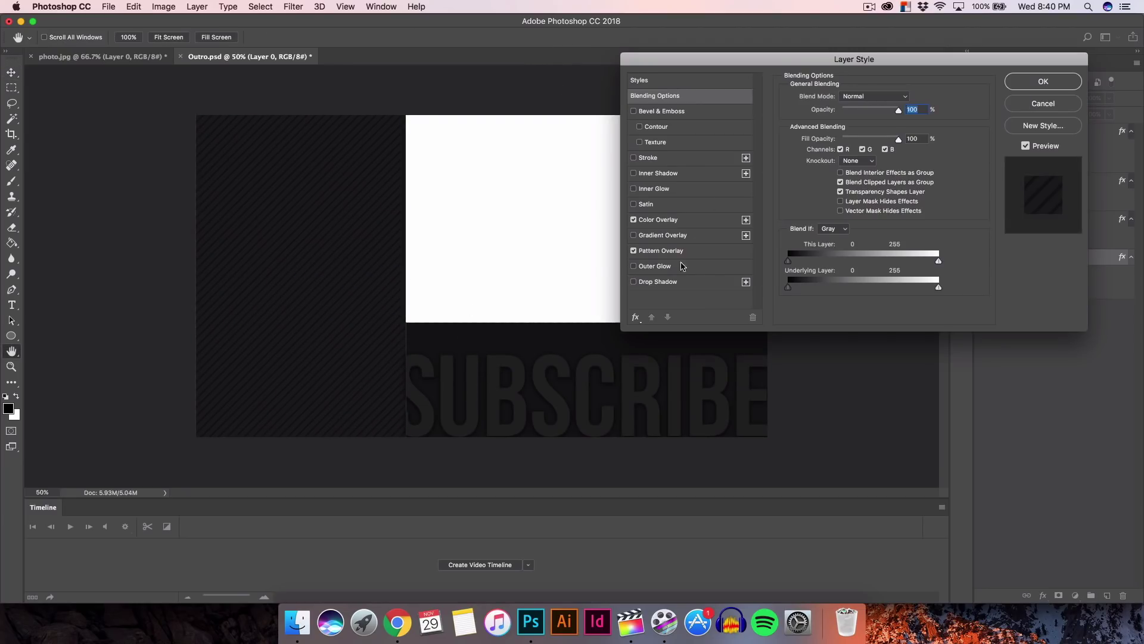
# Give the striped panel a drop shadow at a 150° angle, distance 8.
pyautogui.click(645, 282)
pyautogui.moveTo(832, 128); pyautogui.dragTo(833, 152)
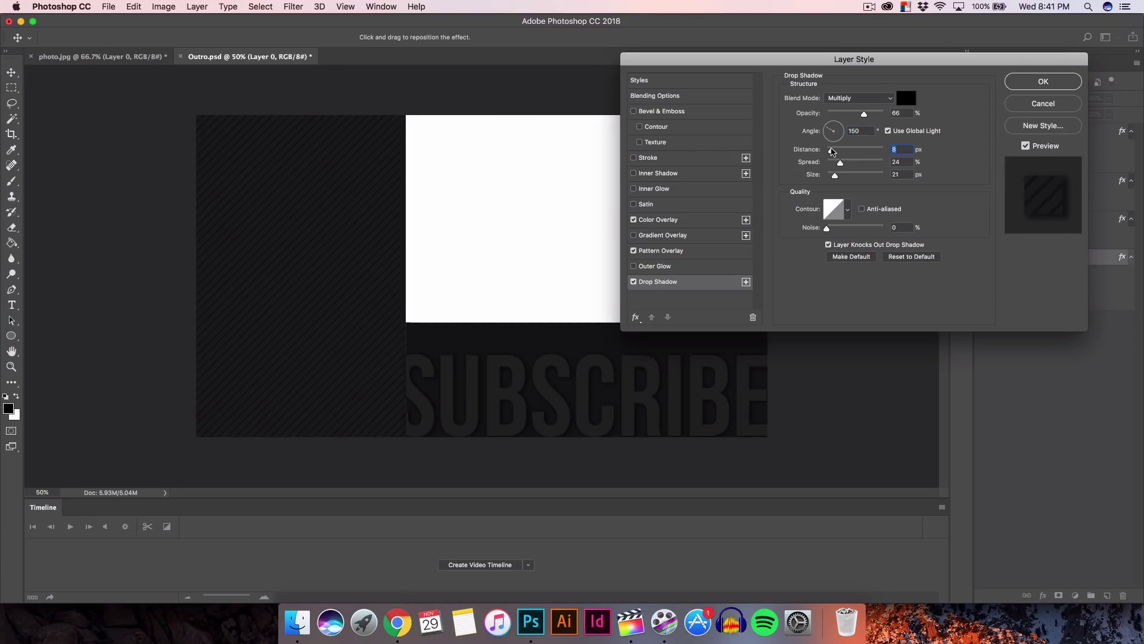
pyautogui.click(1043, 81)
# Duplicate the striped layer to the top of the layer stack.
pyautogui.moveTo(1048, 263); pyautogui.dragTo(1077, 149)
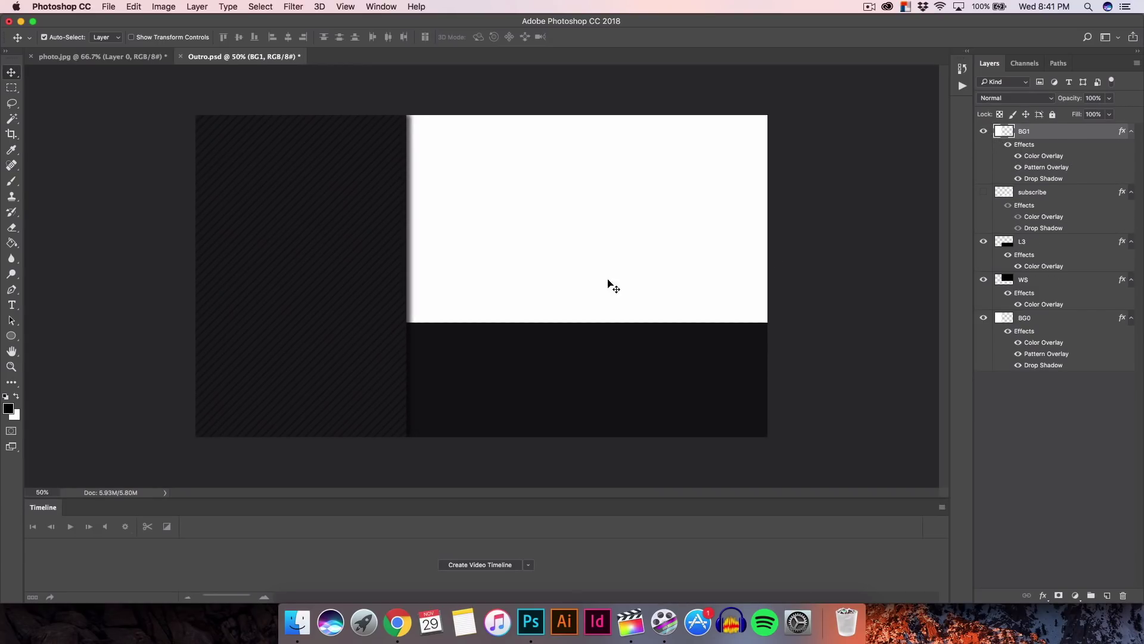
pyautogui.click(1054, 200)
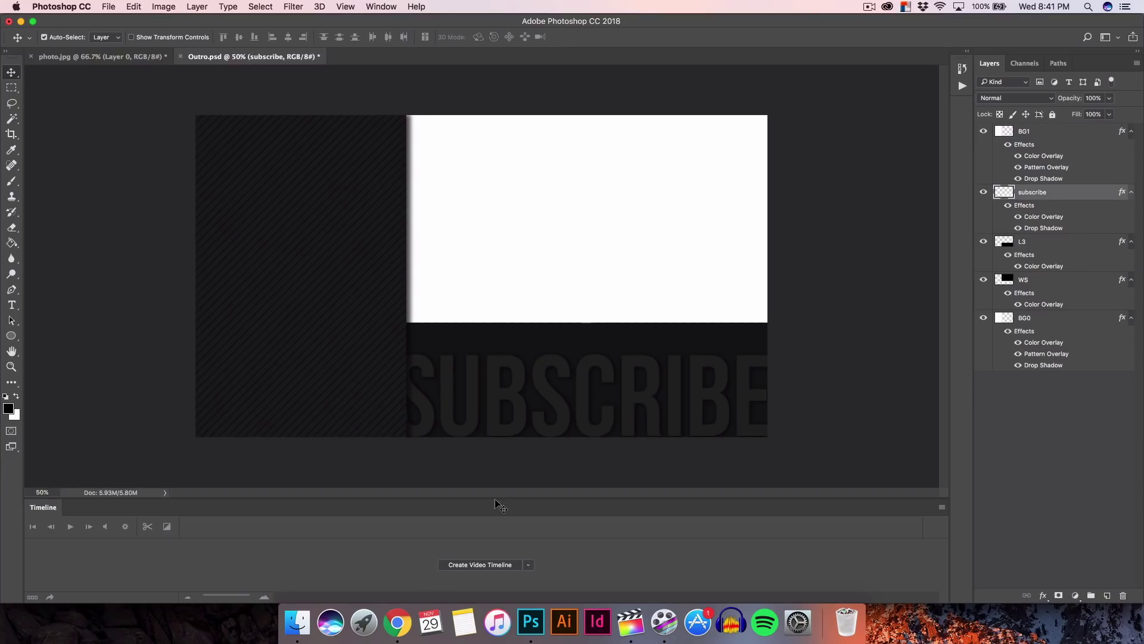
pyautogui.click(398, 623)
pyautogui.click(525, 623)
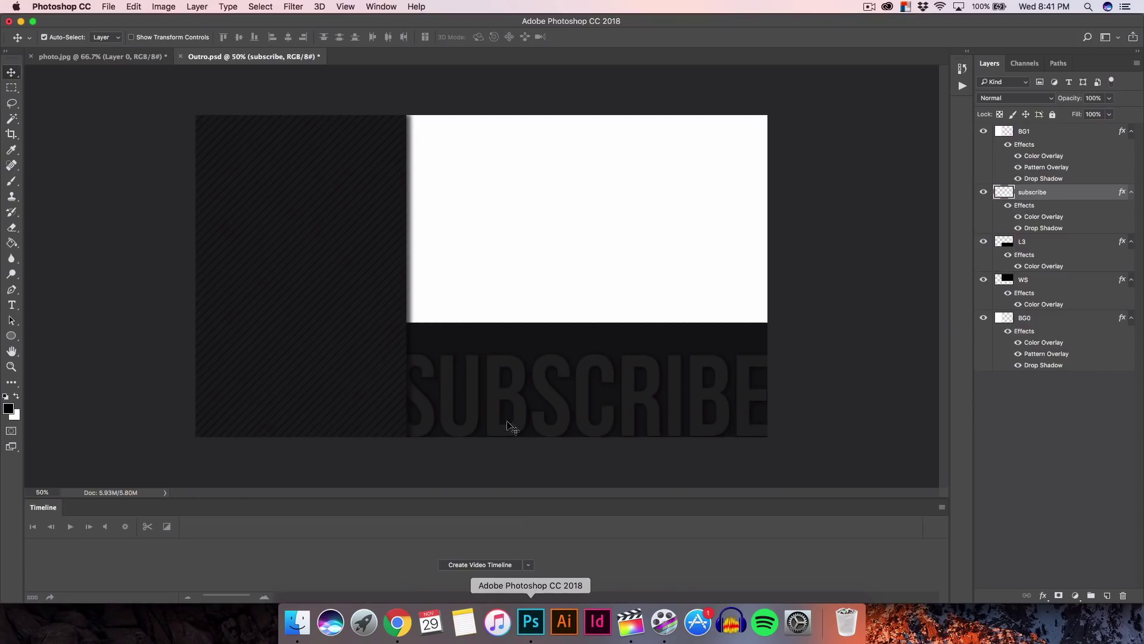